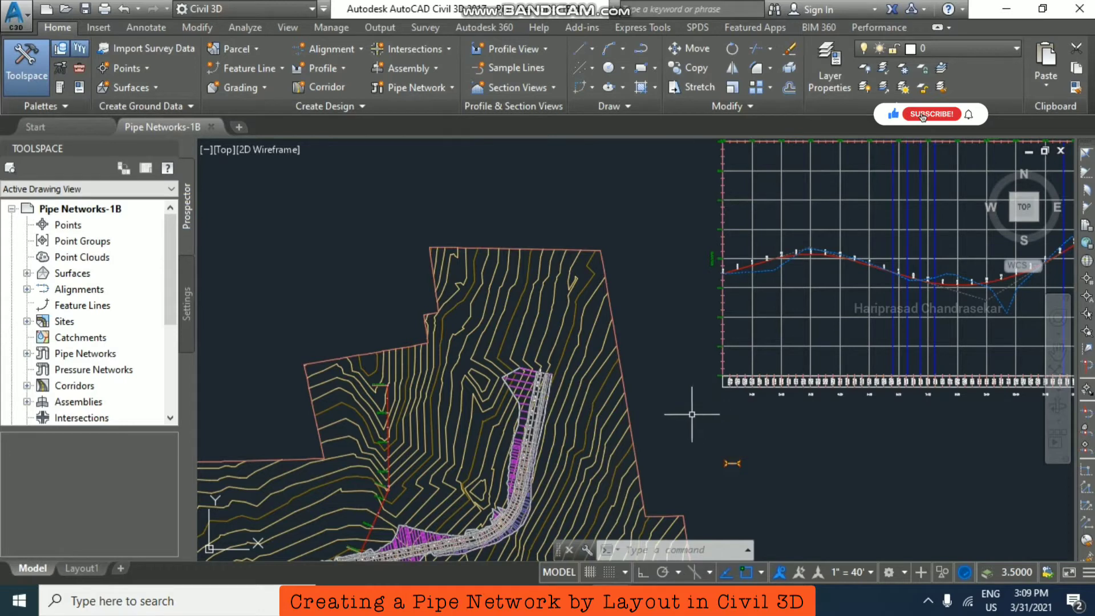
- Nudge the site plan up in the view and reveal the Pipe Network creation options
{"action": "middle_click_drag", "start_coordinate": [607, 319], "coordinate": [626, 257]}
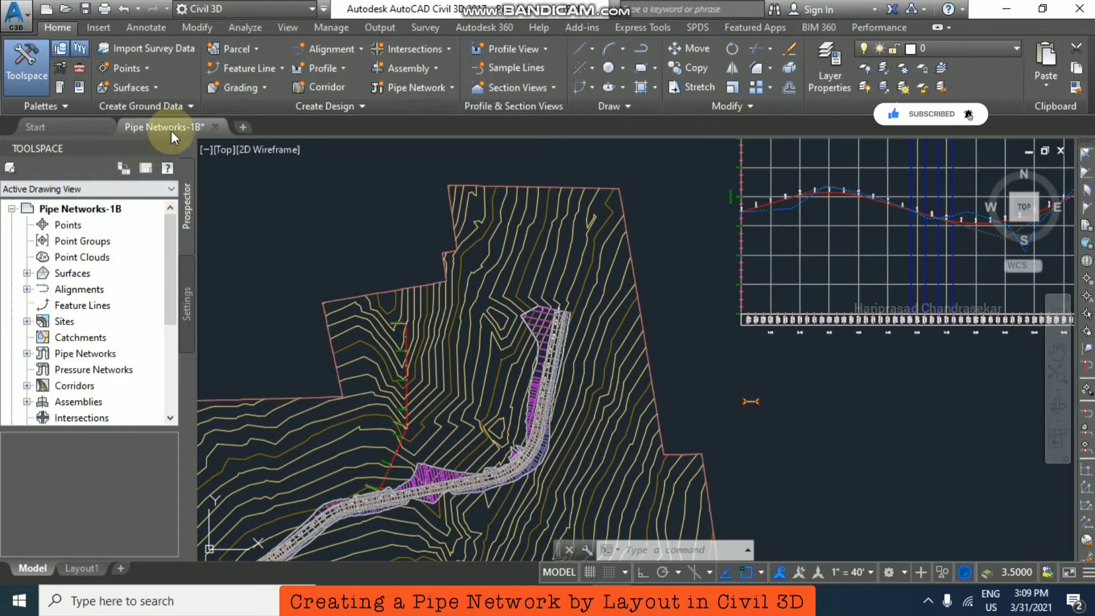
{"action": "mouse_move", "coordinate": [177, 129]}
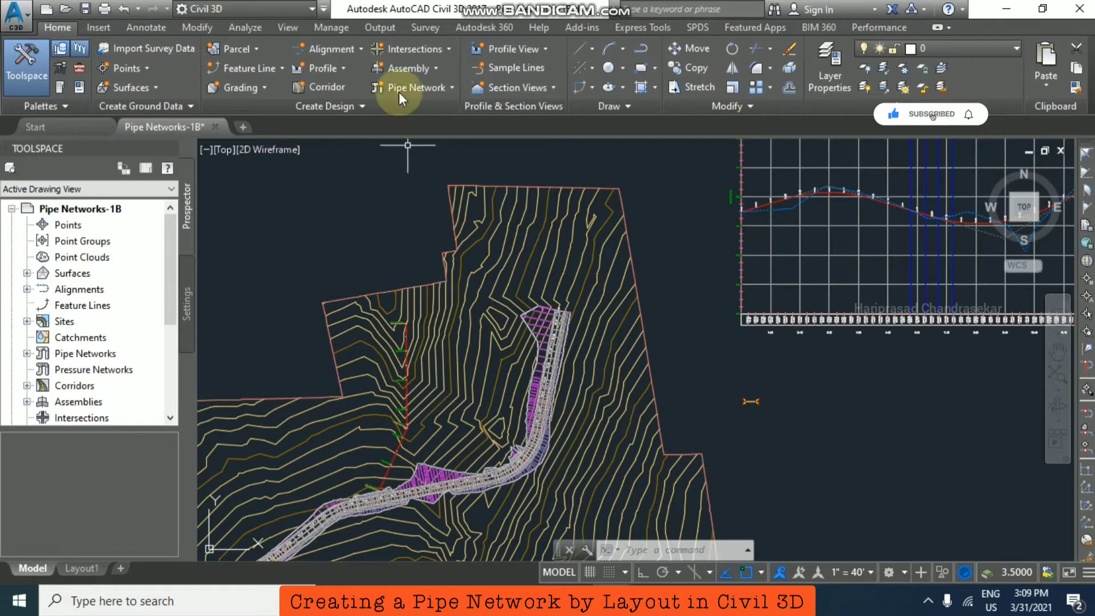
- Start Create Pipe Network by Layout from Prospector's Pipe Networks > Networks
{"action": "left_click", "coordinate": [430, 89]}
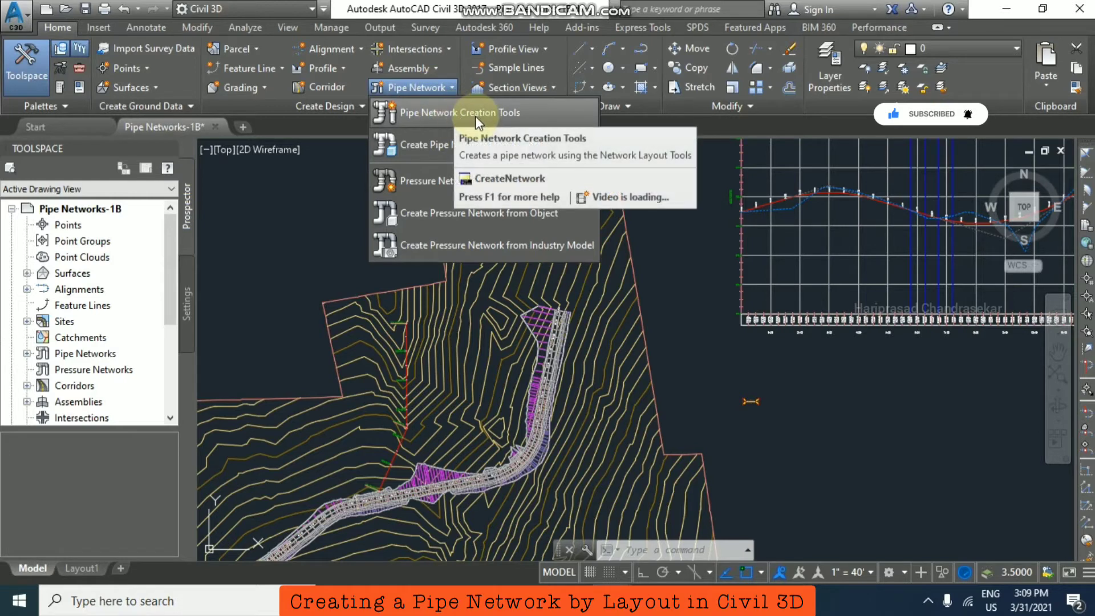
{"action": "left_click", "coordinate": [317, 220]}
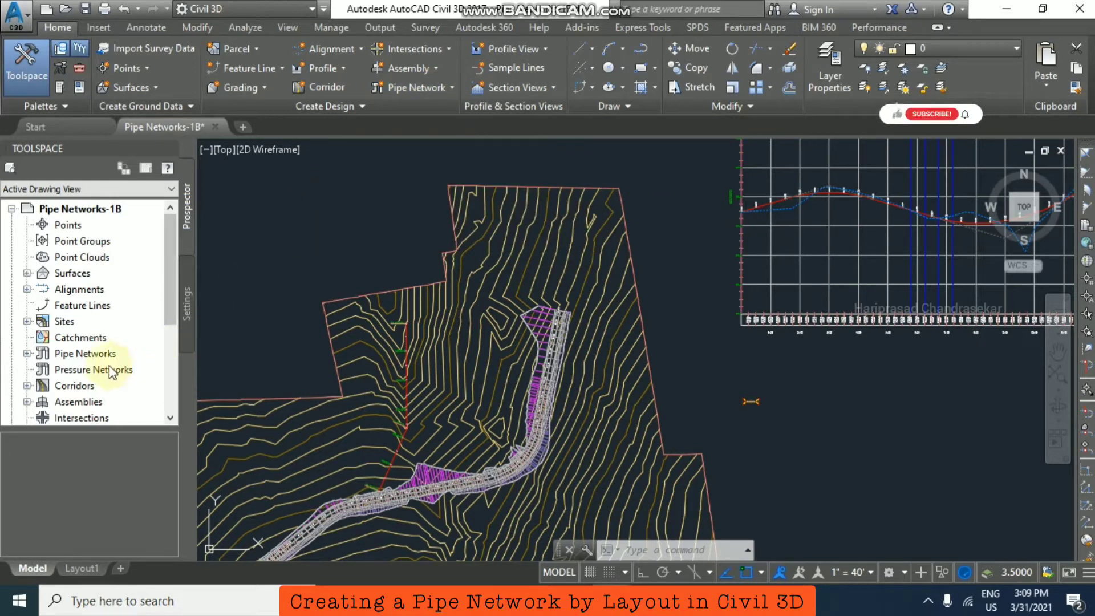
{"action": "left_click", "coordinate": [27, 353]}
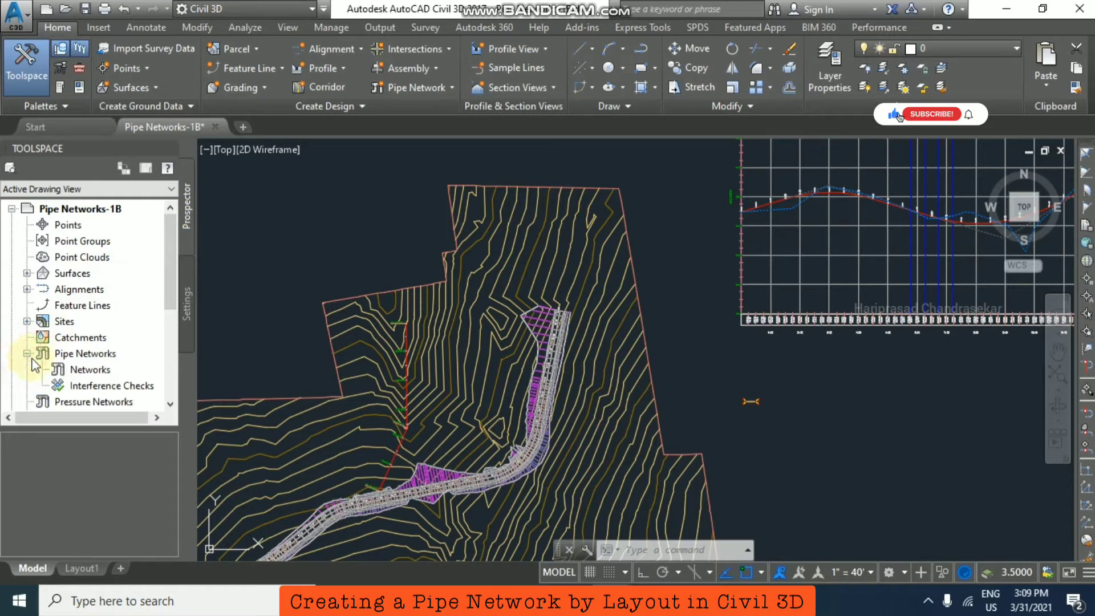
{"action": "left_click", "coordinate": [95, 370]}
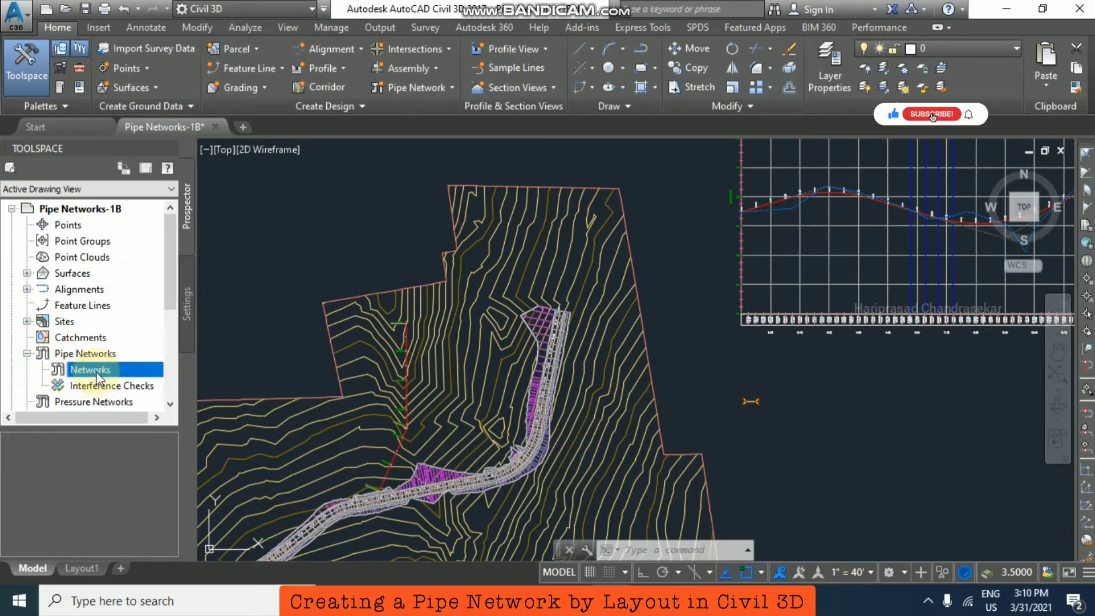
{"action": "right_click", "coordinate": [111, 372]}
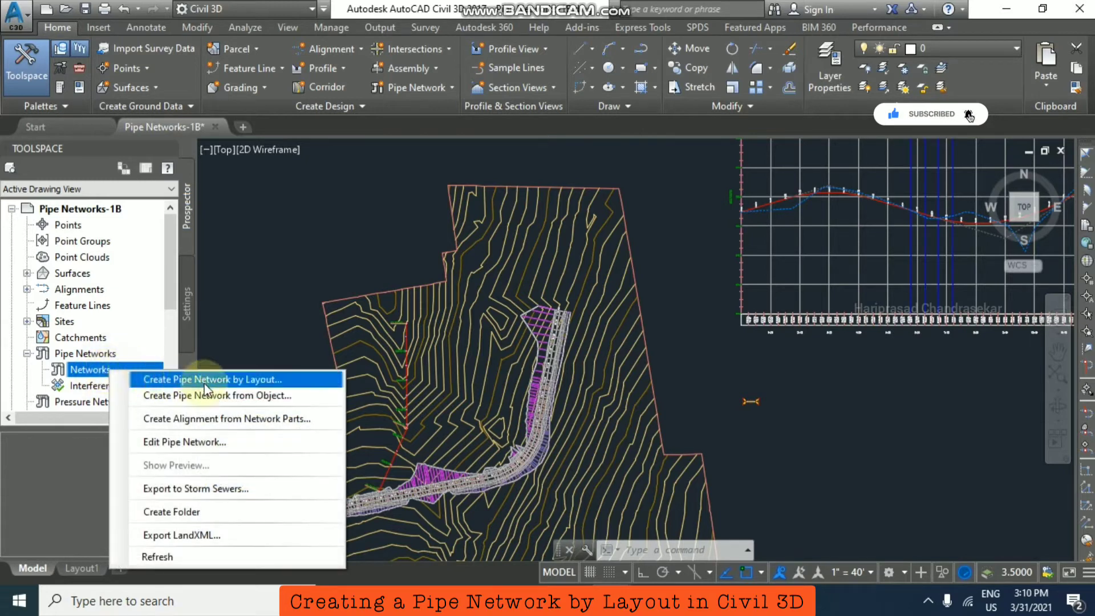
{"action": "left_click", "coordinate": [260, 380]}
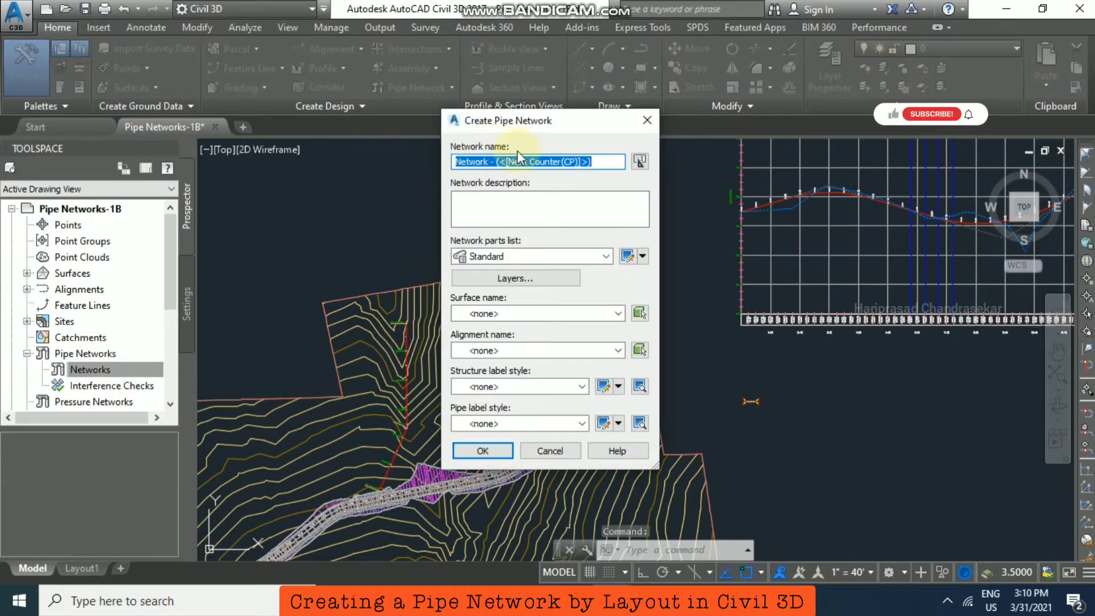
- Create the network using surface ROAD1_SURF and alignment ROAD1
{"action": "left_click", "coordinate": [618, 313]}
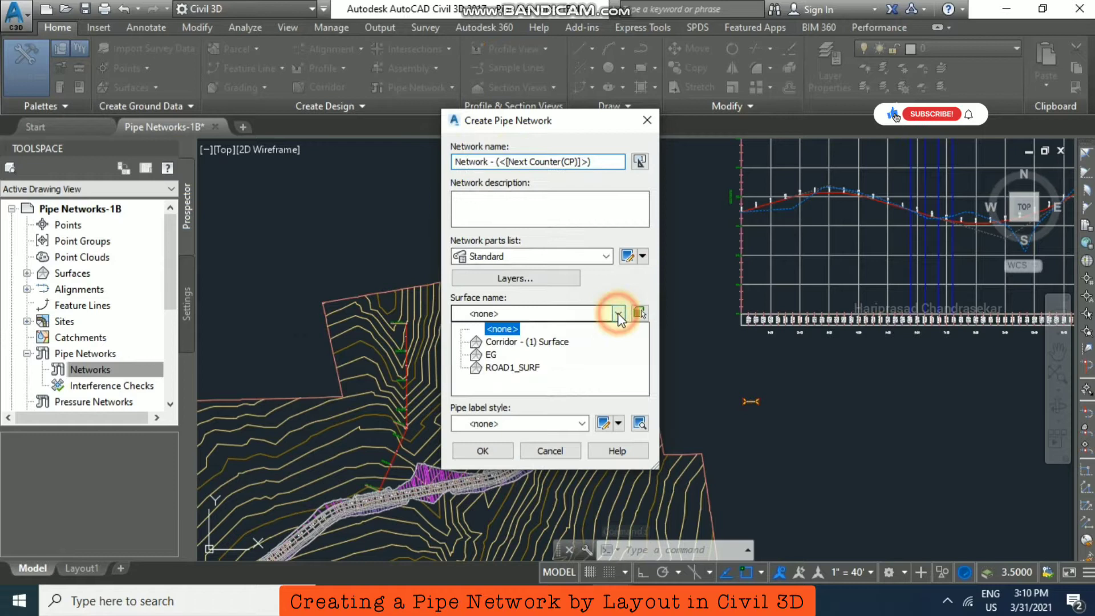
{"action": "left_click", "coordinate": [511, 368]}
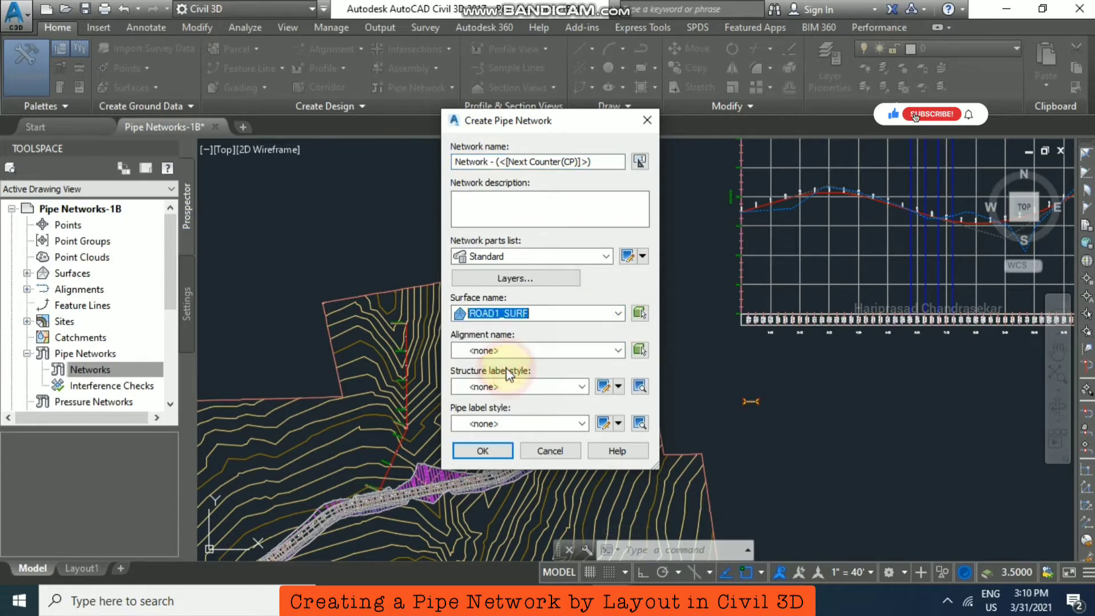
{"action": "left_click", "coordinate": [618, 349]}
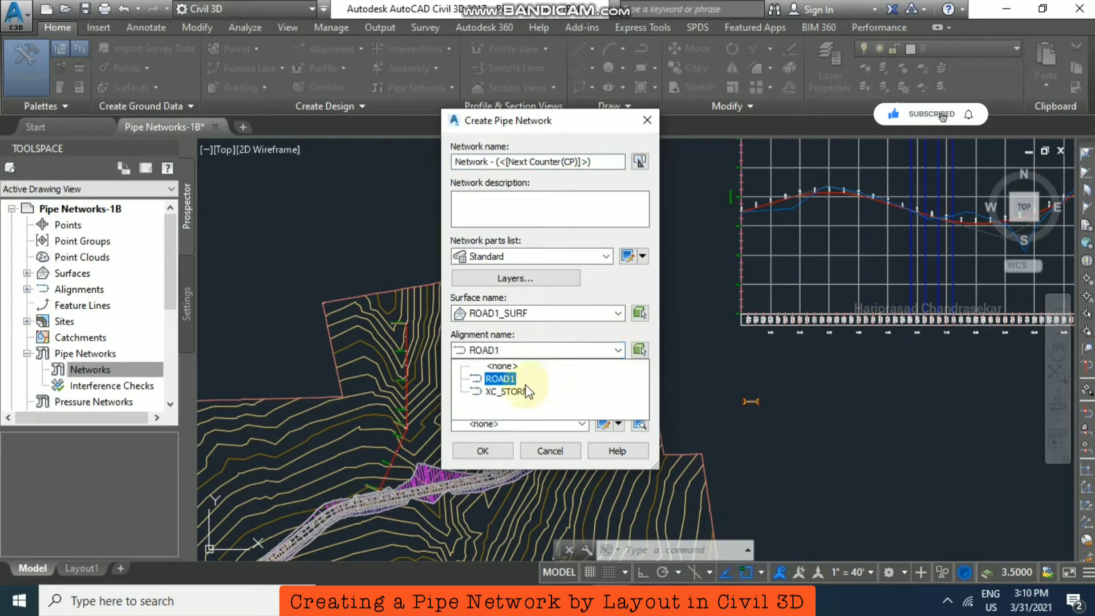
{"action": "left_click", "coordinate": [499, 378]}
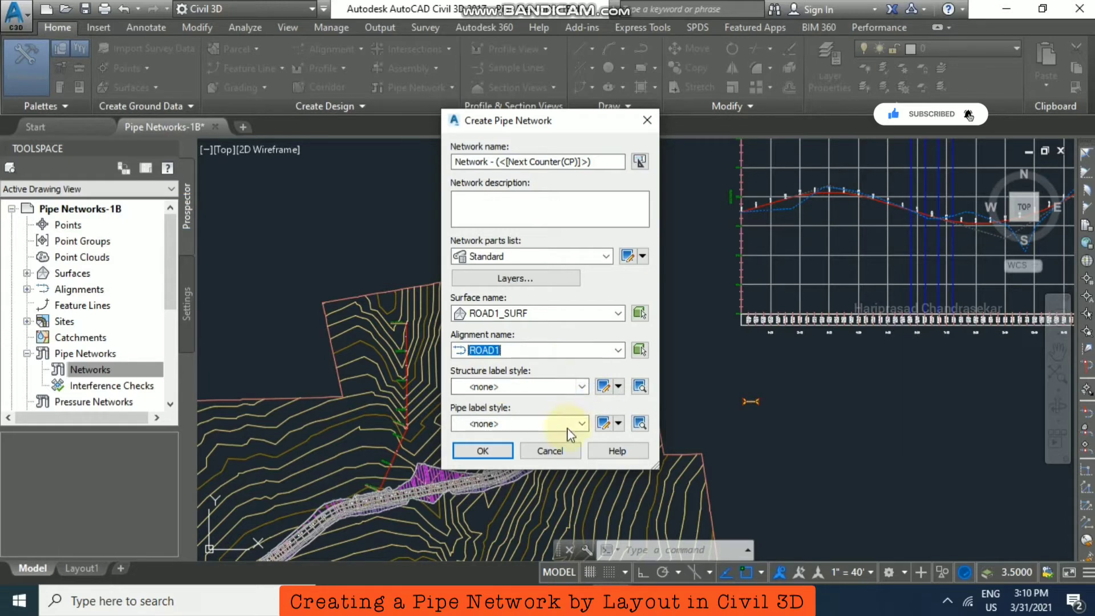
{"action": "left_click", "coordinate": [499, 450]}
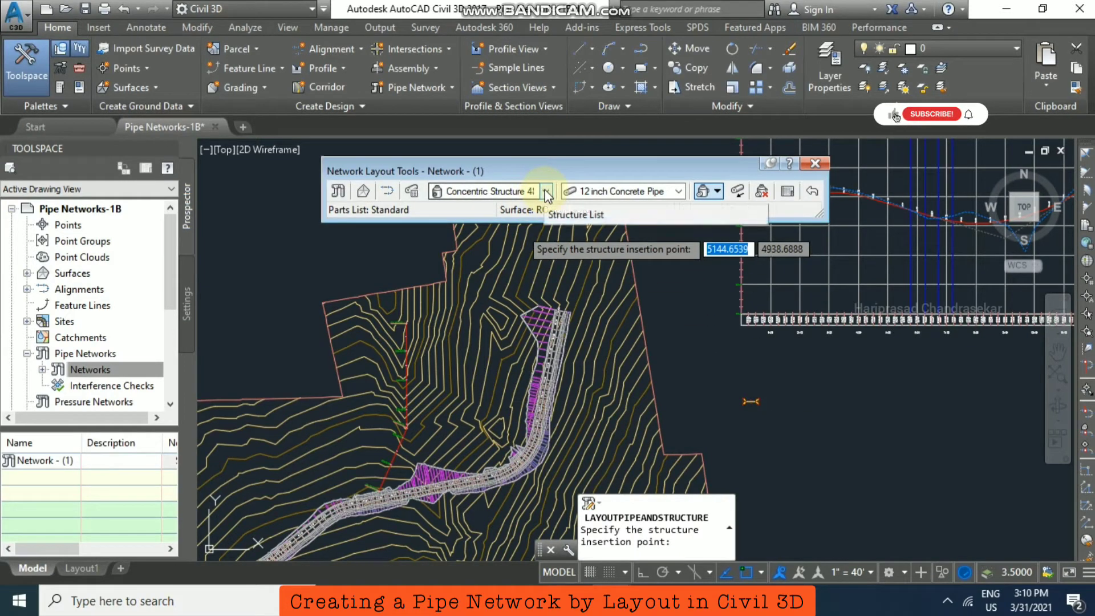
- Choose Eccentric Structure 48 and 18 inch Concrete Pipe, laying out both pipes and structures
{"action": "left_click", "coordinate": [547, 194]}
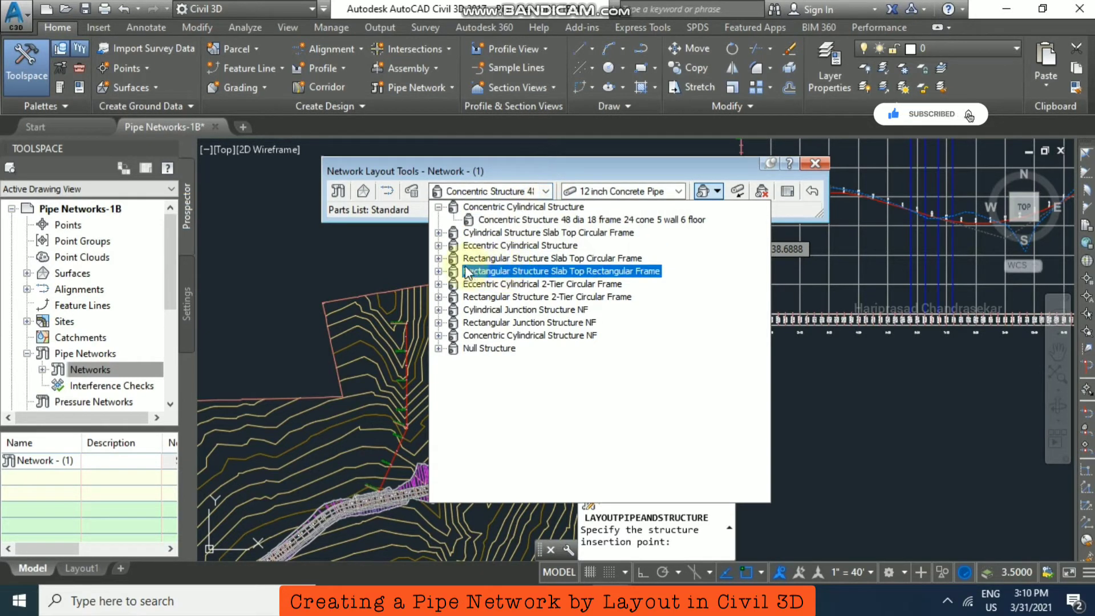
{"action": "left_click", "coordinate": [439, 245]}
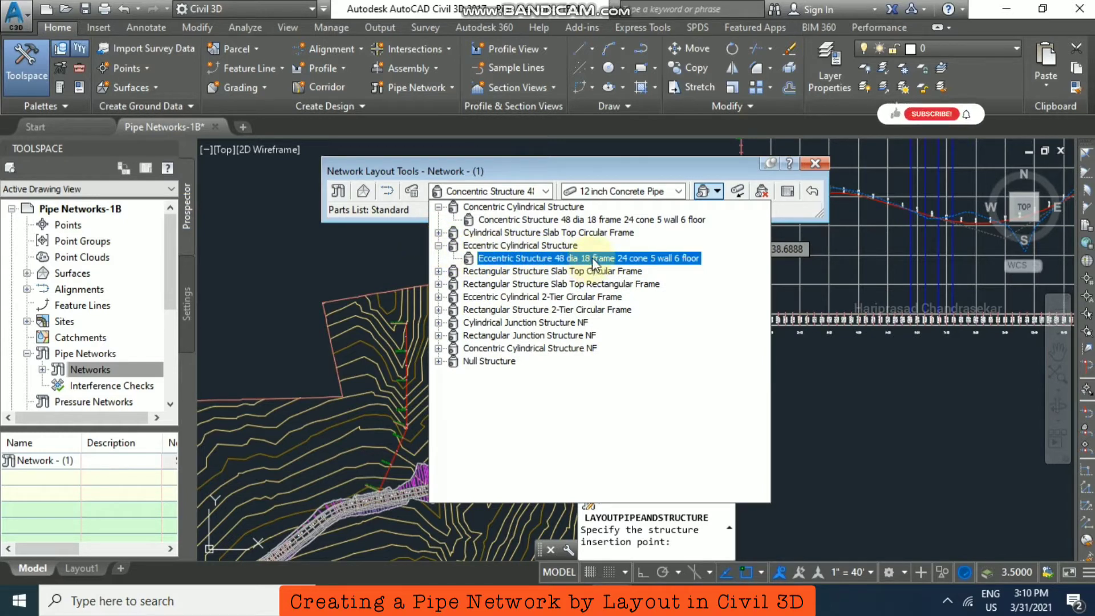
{"action": "left_click", "coordinate": [616, 259]}
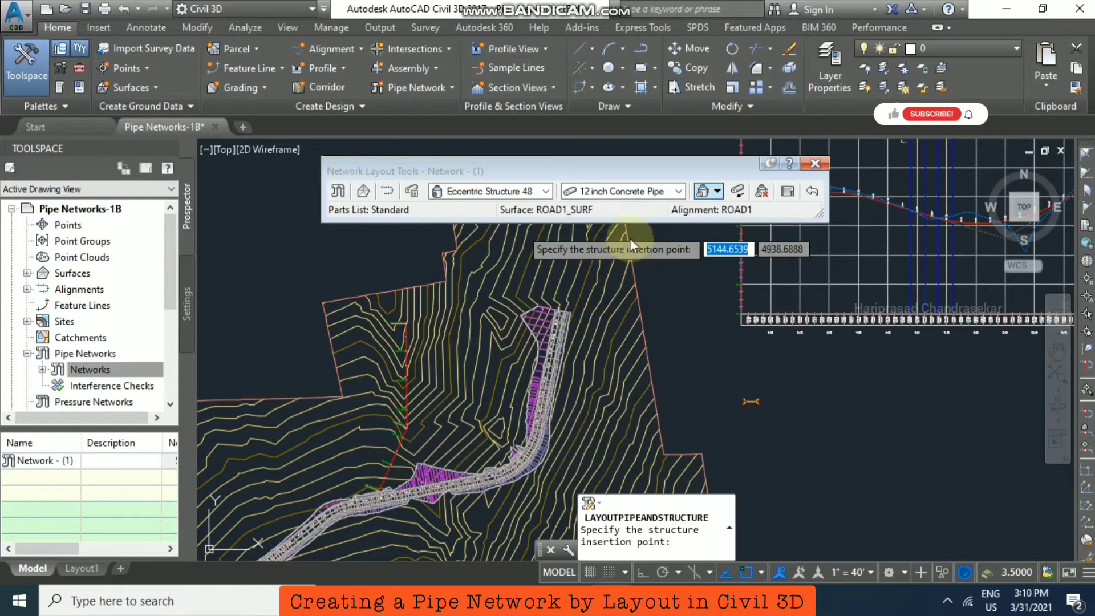
{"action": "left_click", "coordinate": [683, 191]}
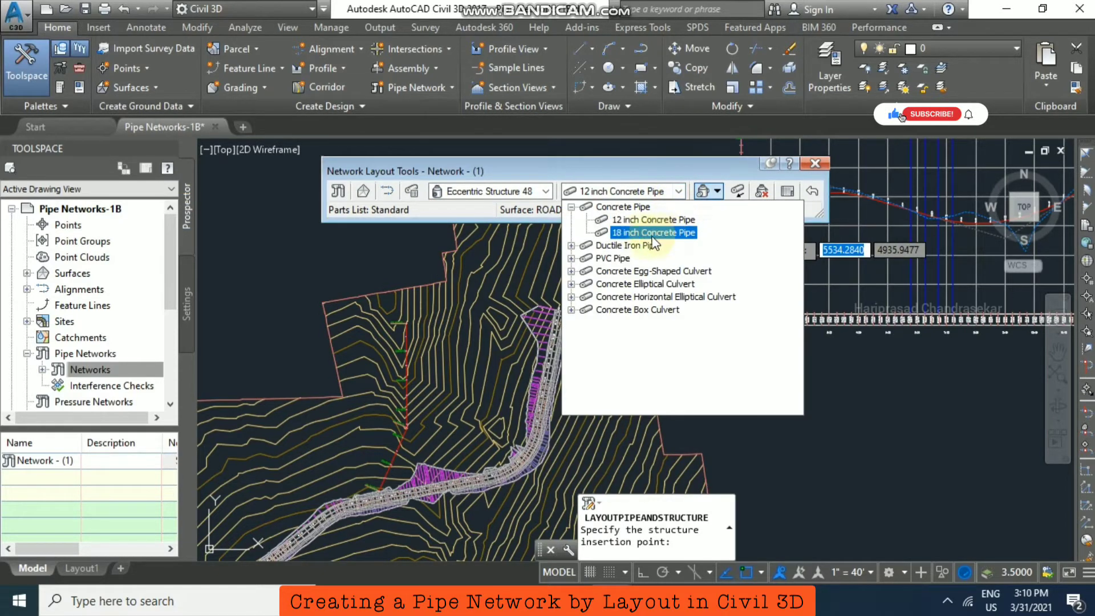
{"action": "left_click", "coordinate": [673, 235]}
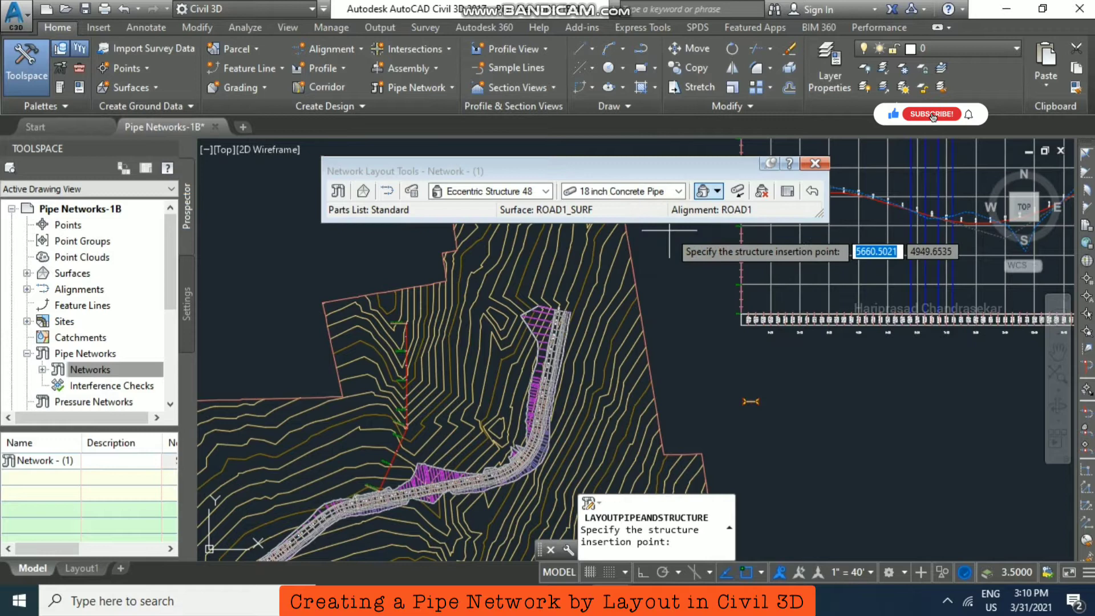
{"action": "left_click", "coordinate": [717, 192]}
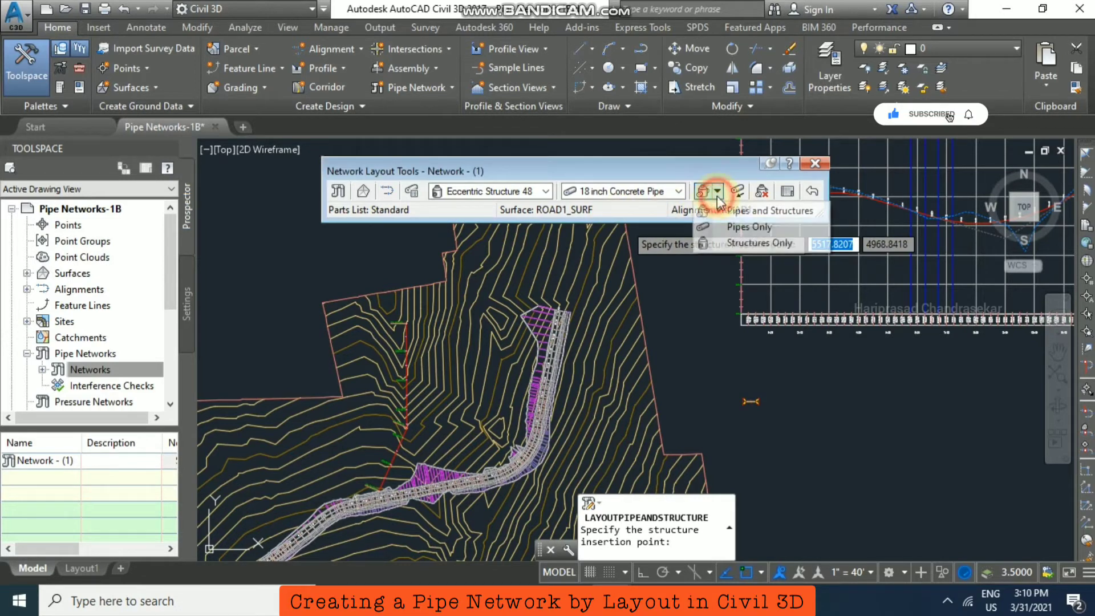
{"action": "left_click", "coordinate": [759, 210]}
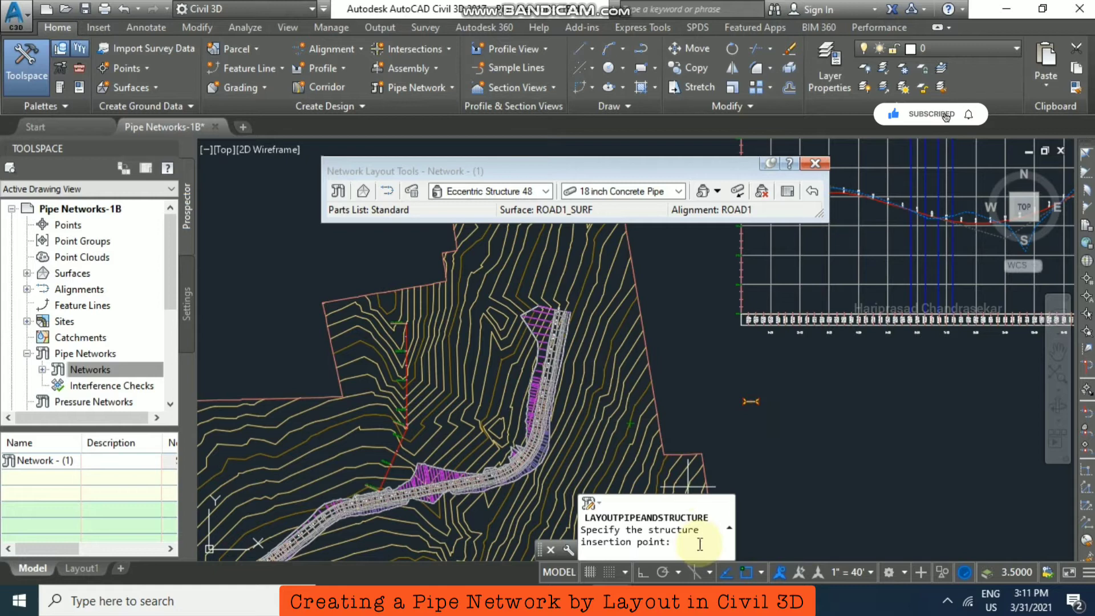
- Place the first structure by station and offset on ROAD1 at station 7+00
{"action": "left_click", "coordinate": [1085, 372]}
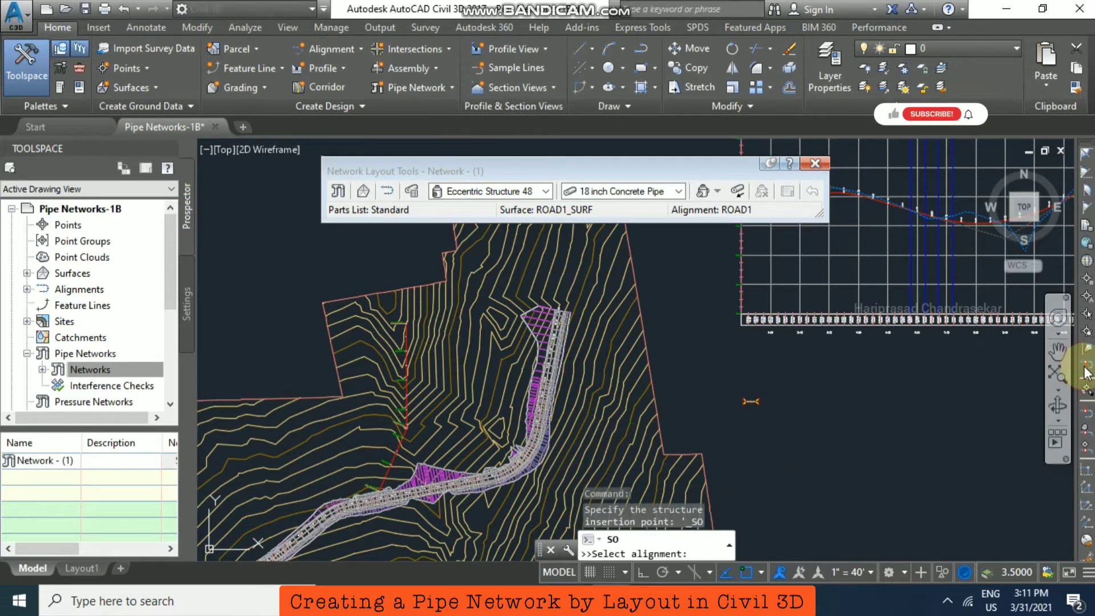
{"action": "middle_click_drag", "start_coordinate": [548, 408], "coordinate": [722, 304]}
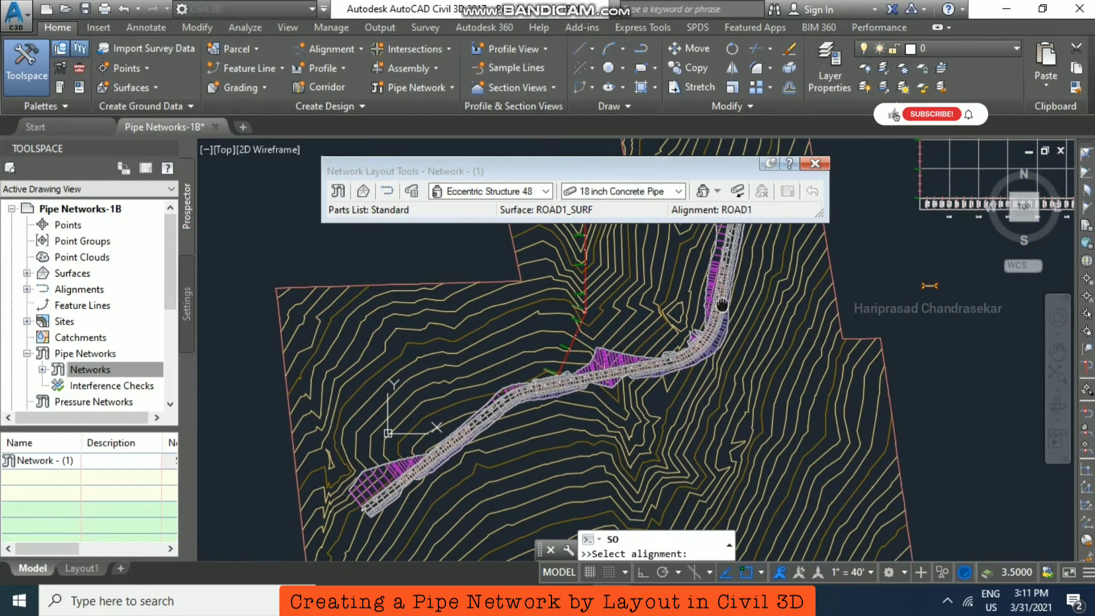
{"action": "scroll", "coordinate": [633, 384], "scroll_direction": "up", "scroll_amount": 4}
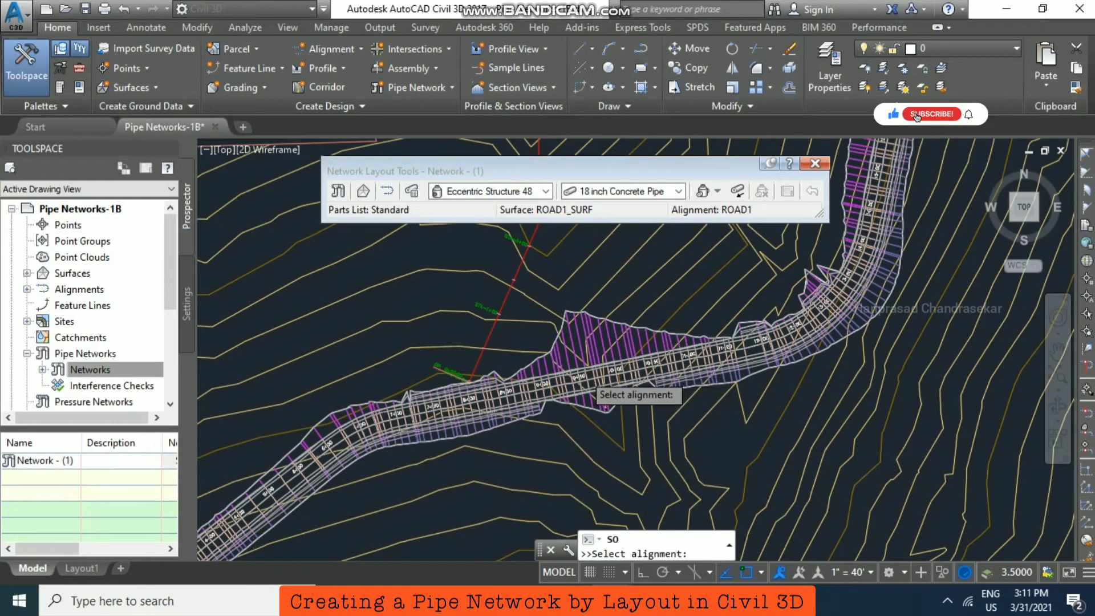
{"action": "scroll", "coordinate": [579, 378], "scroll_direction": "up", "scroll_amount": 4}
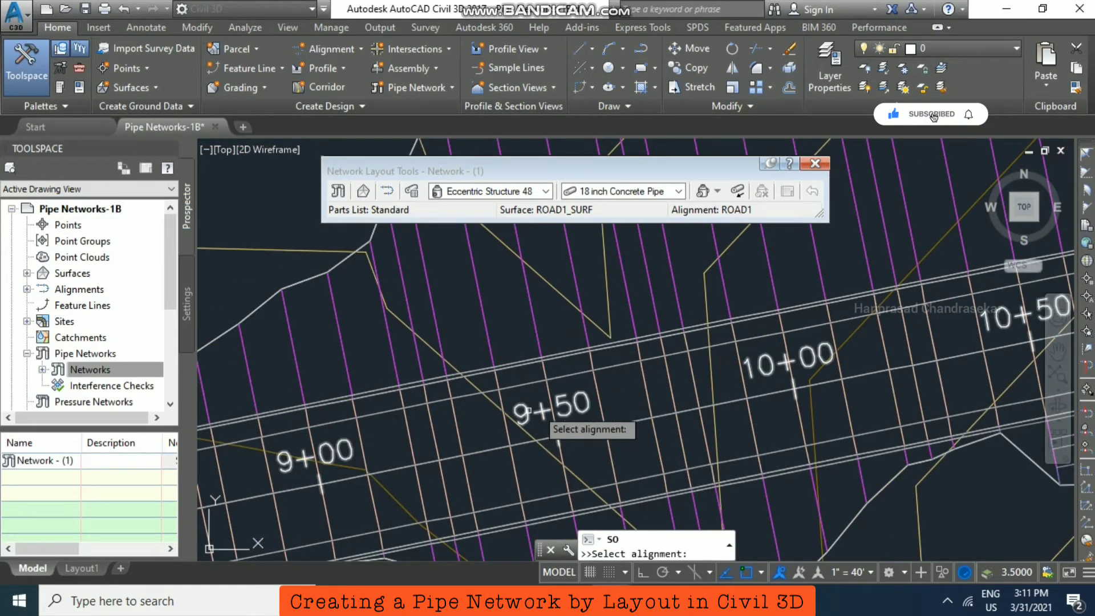
{"action": "scroll", "coordinate": [528, 411], "scroll_direction": "down", "scroll_amount": 5}
{"action": "scroll", "coordinate": [507, 399], "scroll_direction": "up", "scroll_amount": 3}
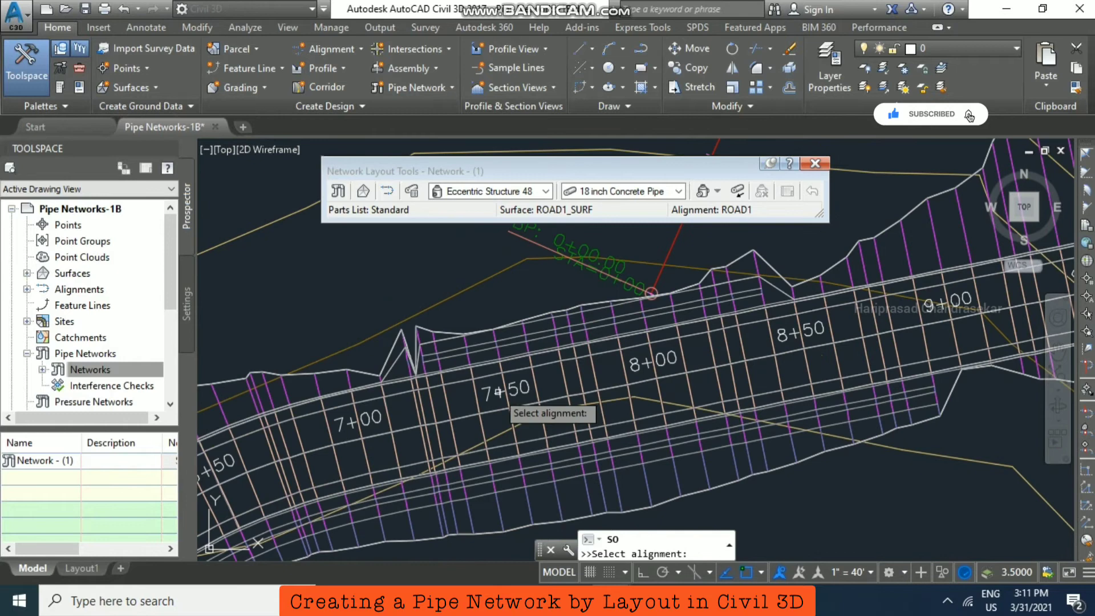
{"action": "left_click", "coordinate": [369, 415]}
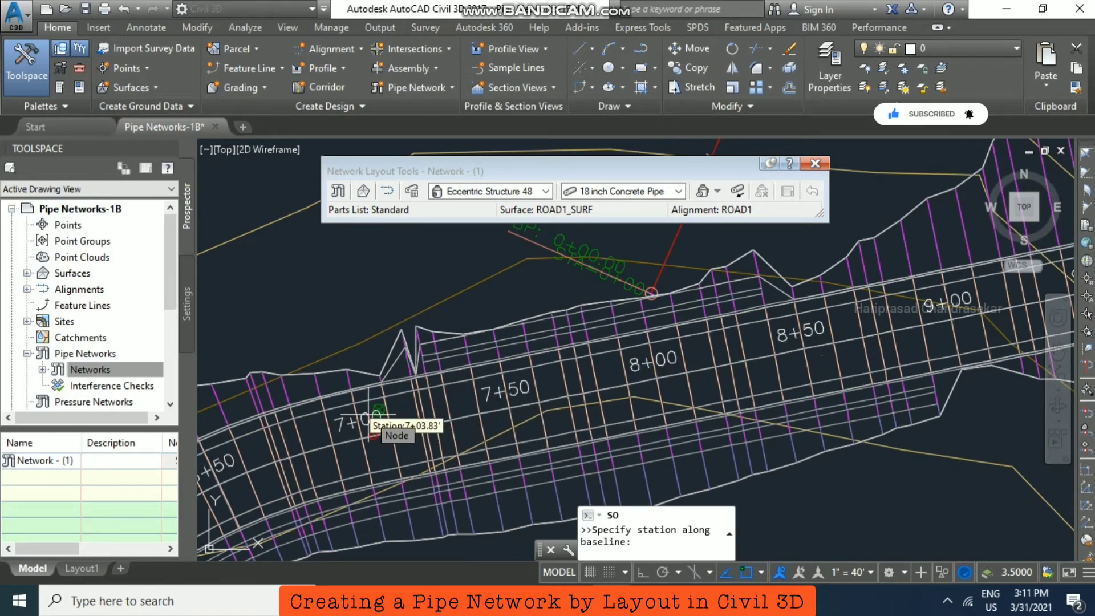
{"action": "type", "text": "70"}
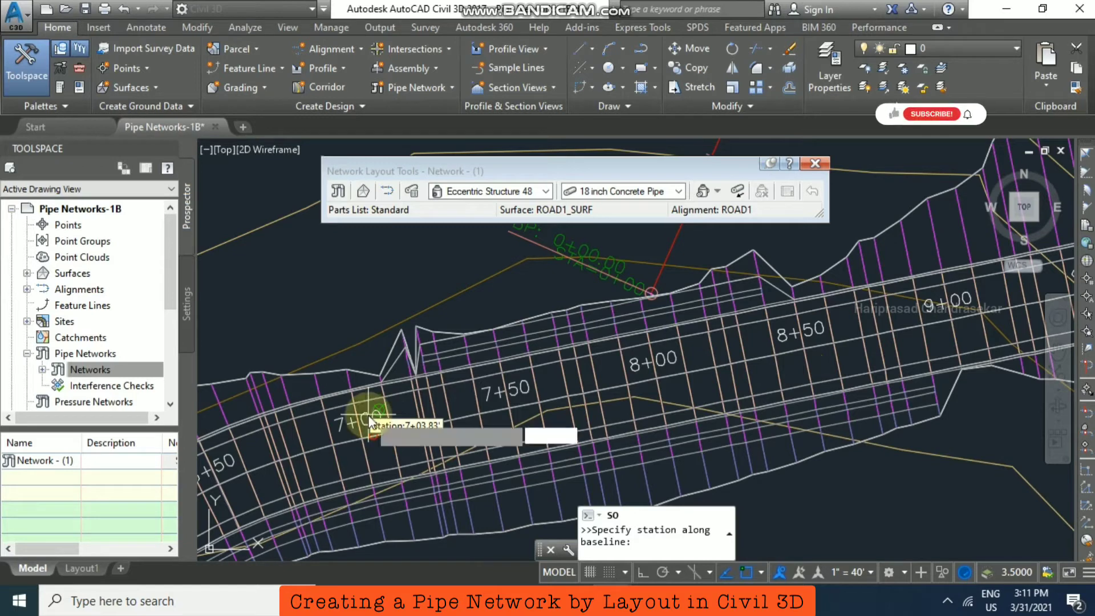
{"action": "type", "text": "0"}
{"action": "key", "text": "Return"}
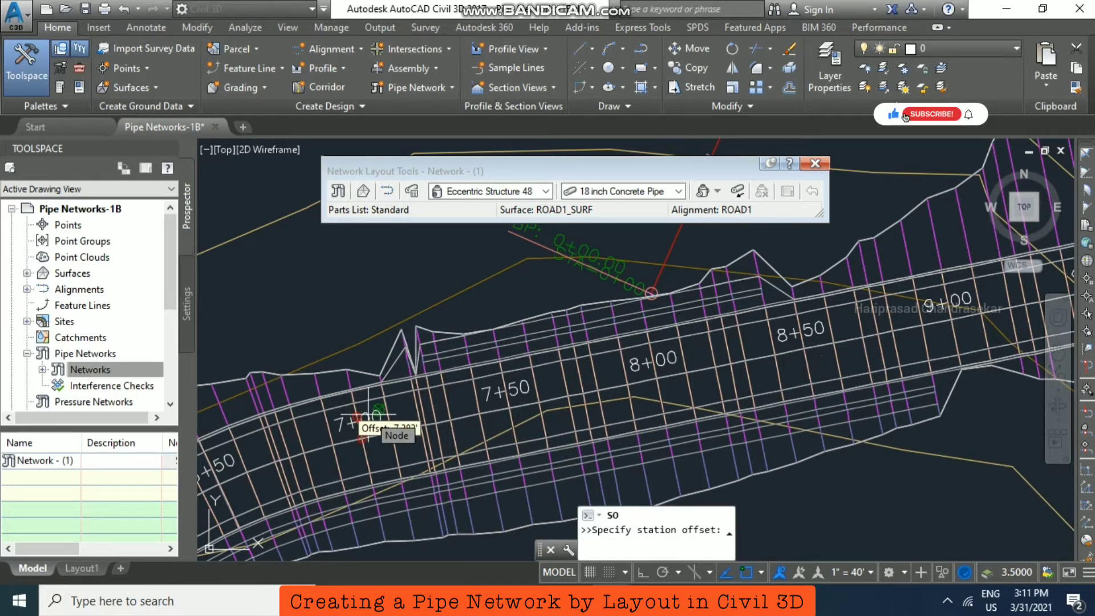
{"action": "key", "text": "Escape"}
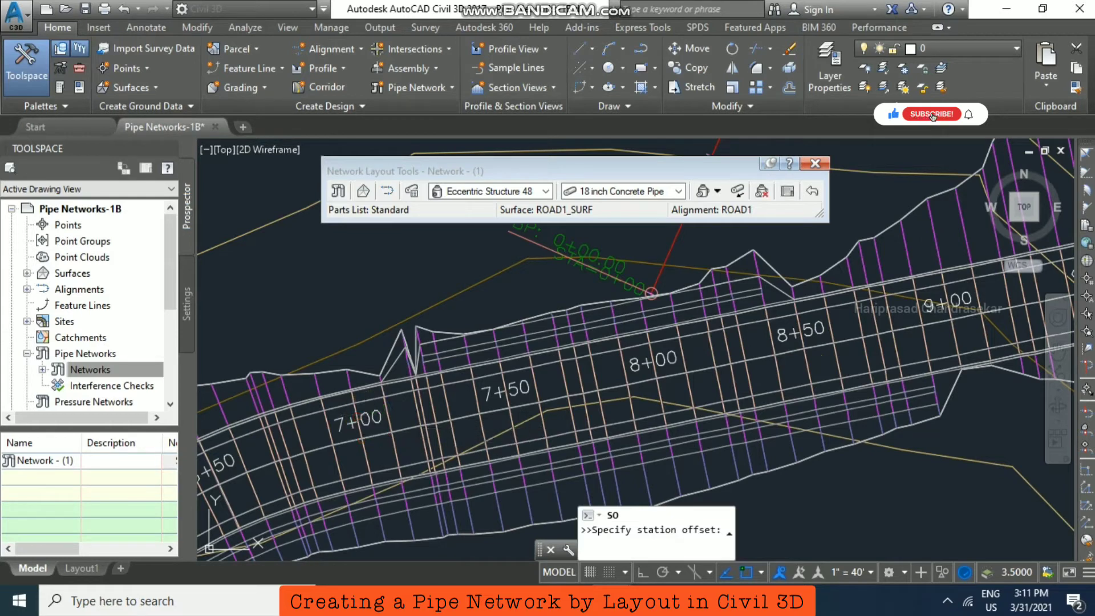
- Add the next structure at station 8+00 with offset -10
{"action": "type", "text": "so"}
{"action": "key", "text": "Return"}
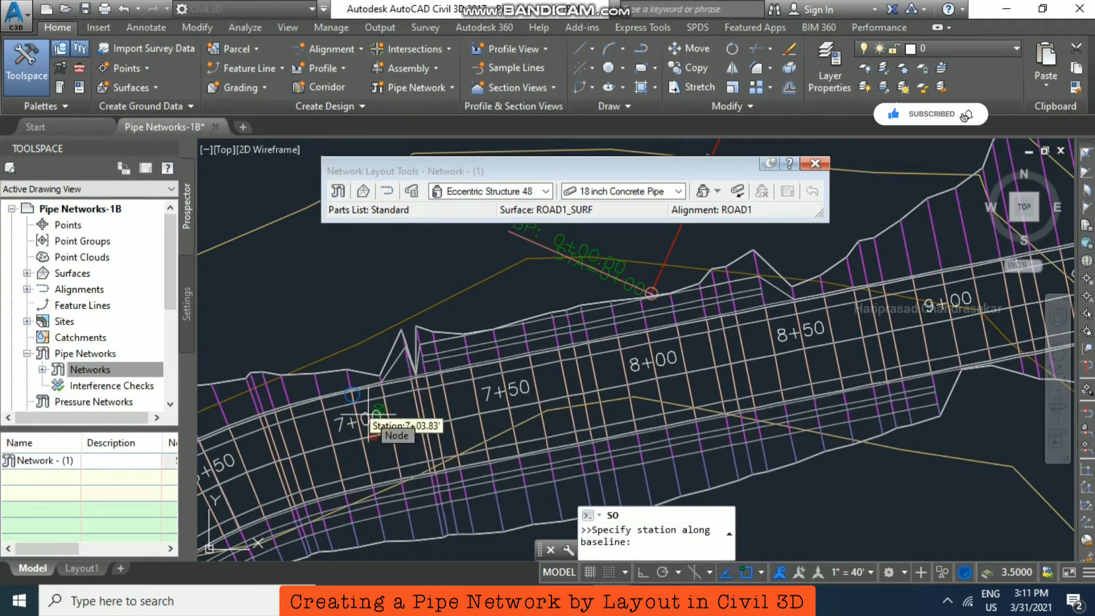
{"action": "type", "text": "800"}
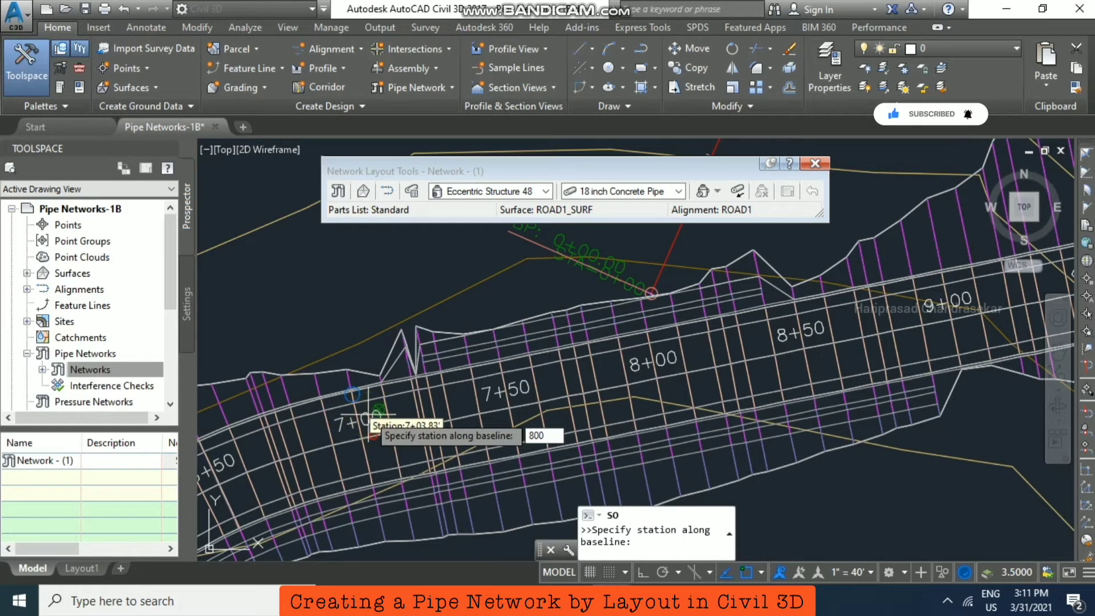
{"action": "key", "text": "Return"}
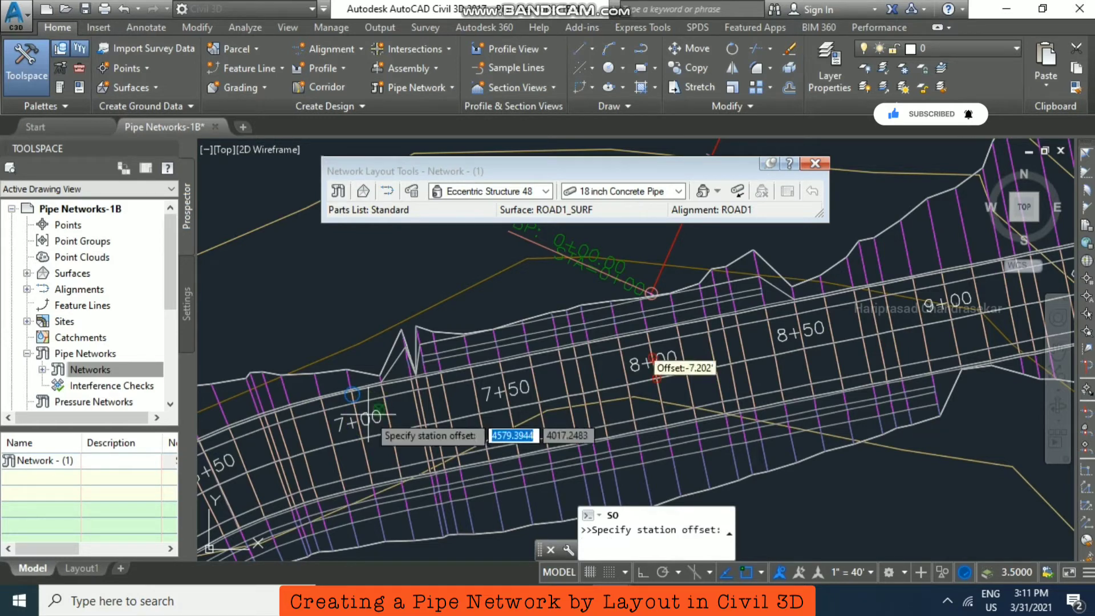
{"action": "type", "text": "-10"}
{"action": "key", "text": "Return"}
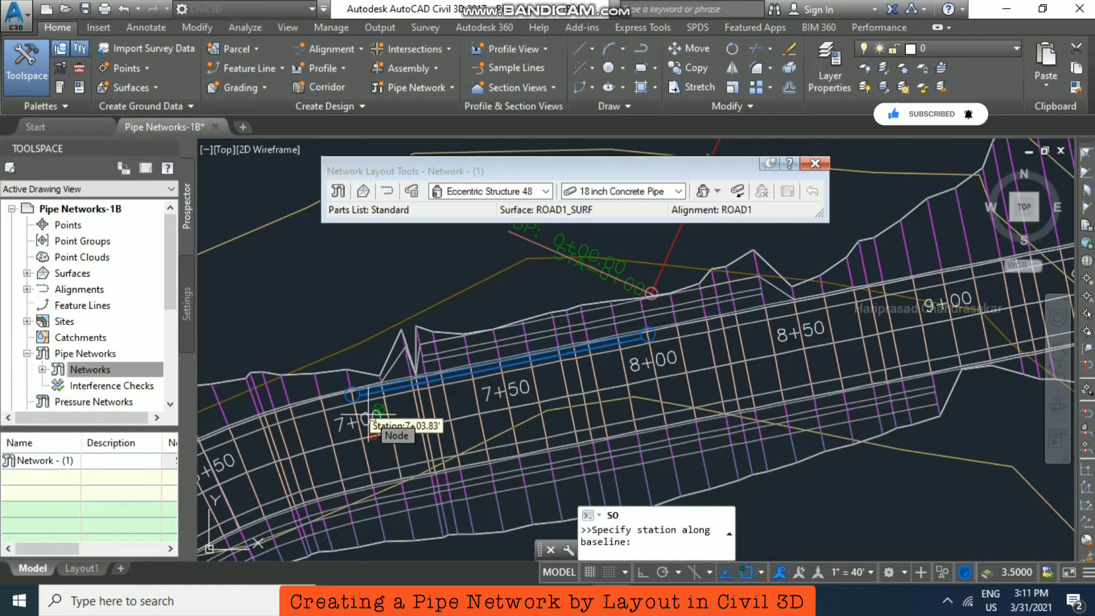
- Add a structure at station 9+00, correcting a mistyped station value
{"action": "type", "text": "1100"}
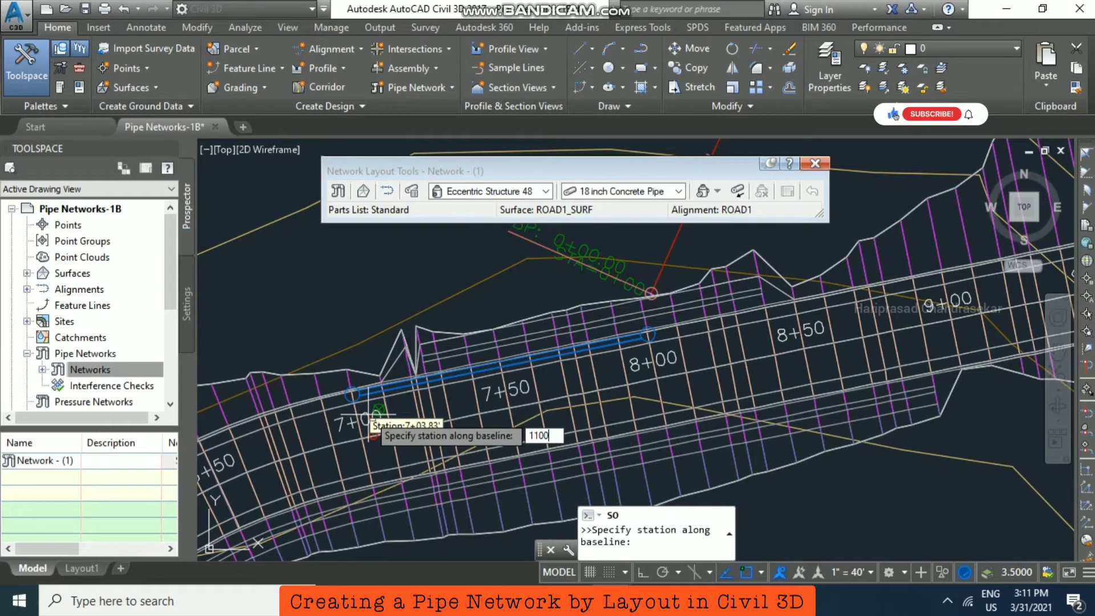
{"action": "key", "text": "BackSpace"}
{"action": "key", "text": "BackSpace"}
{"action": "key", "text": "BackSpace"}
{"action": "type", "text": "900"}
{"action": "key", "text": "Return"}
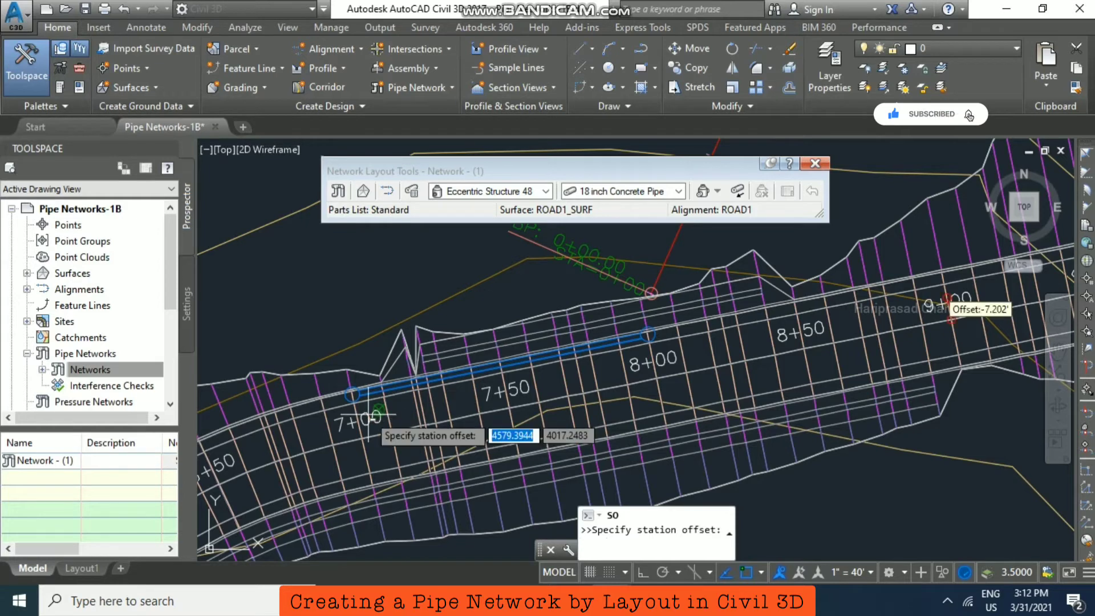
{"action": "left_click", "coordinate": [368, 417]}
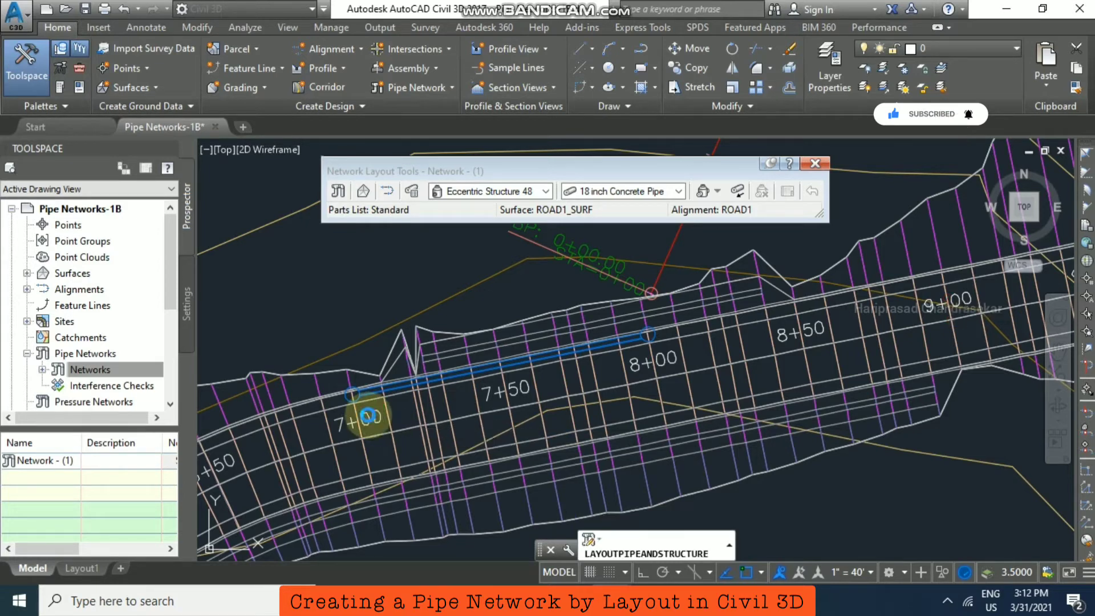
- Extend the pipe run to a structure at station 11+00 with offset -158
{"action": "type", "text": "so"}
{"action": "key", "text": "Return"}
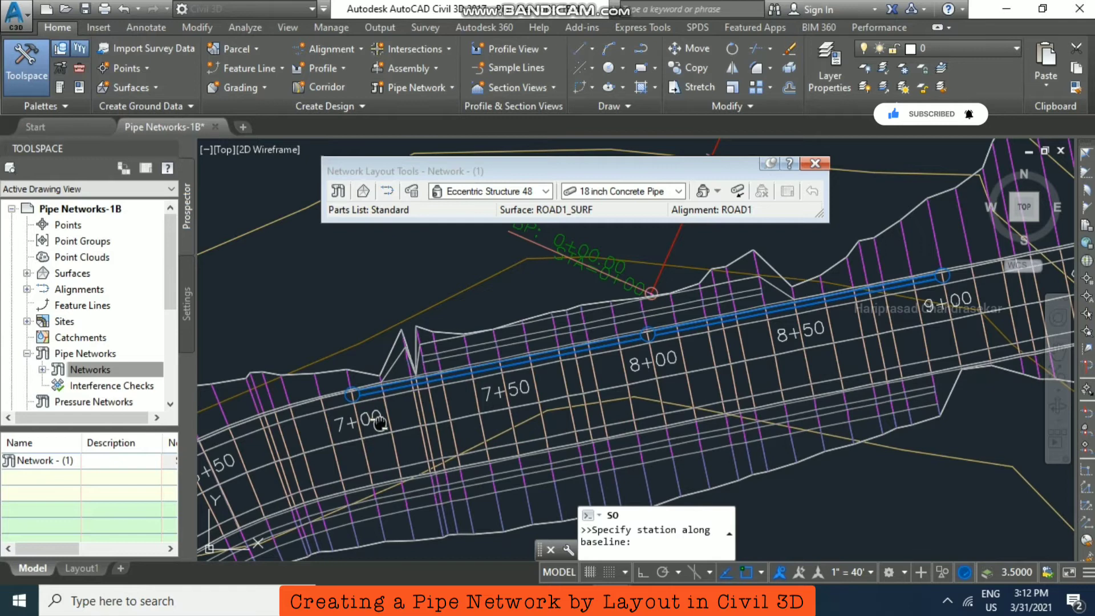
{"action": "middle_click_drag", "start_coordinate": [873, 347], "coordinate": [379, 422]}
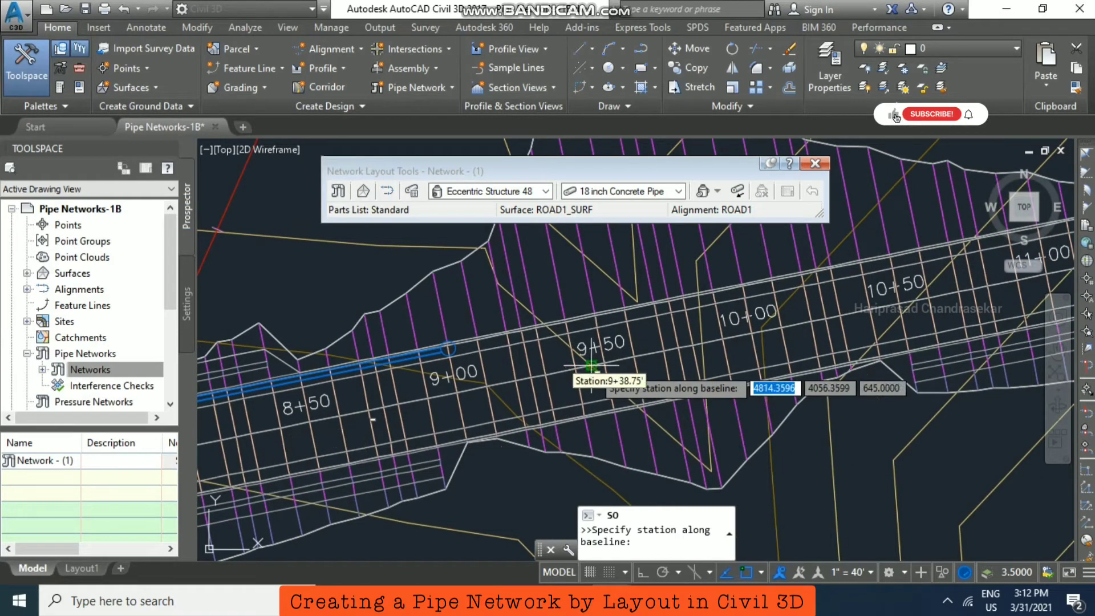
{"action": "type", "text": "1100"}
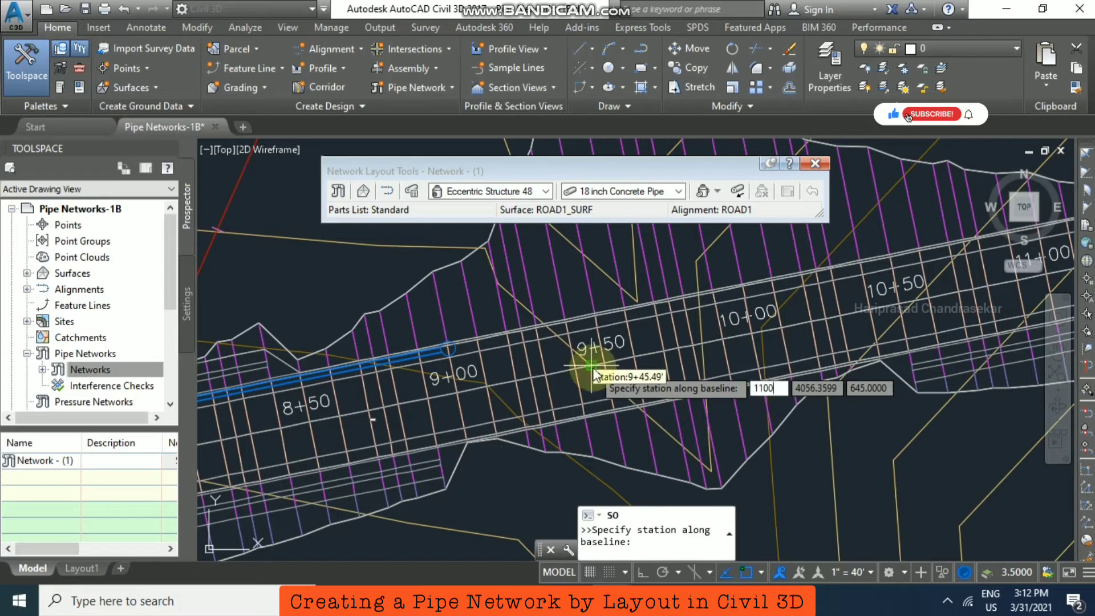
{"action": "key", "text": "Return"}
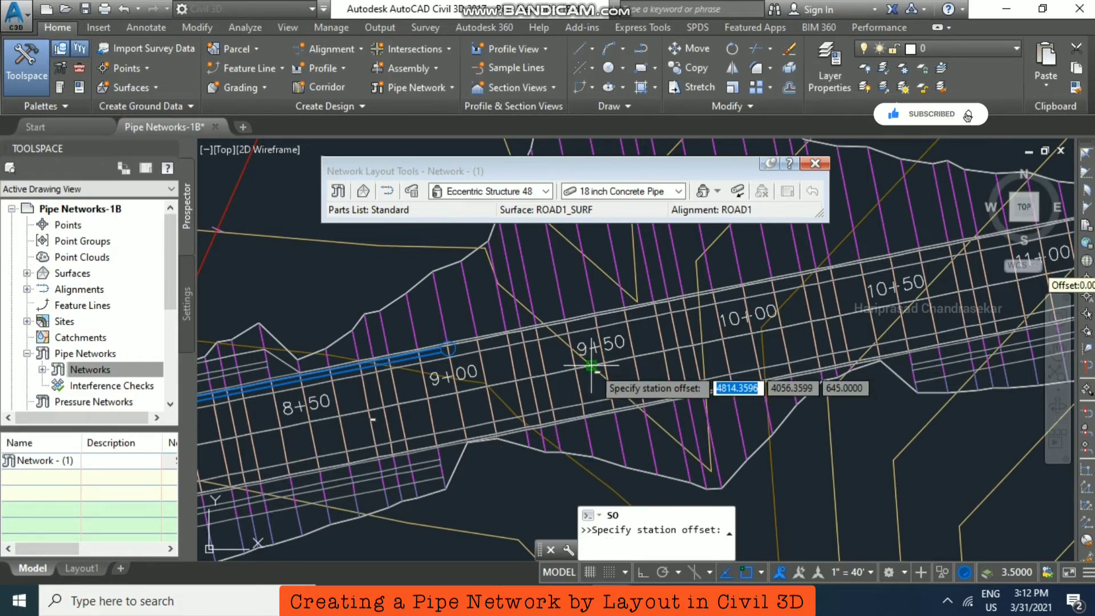
{"action": "type", "text": "-158"}
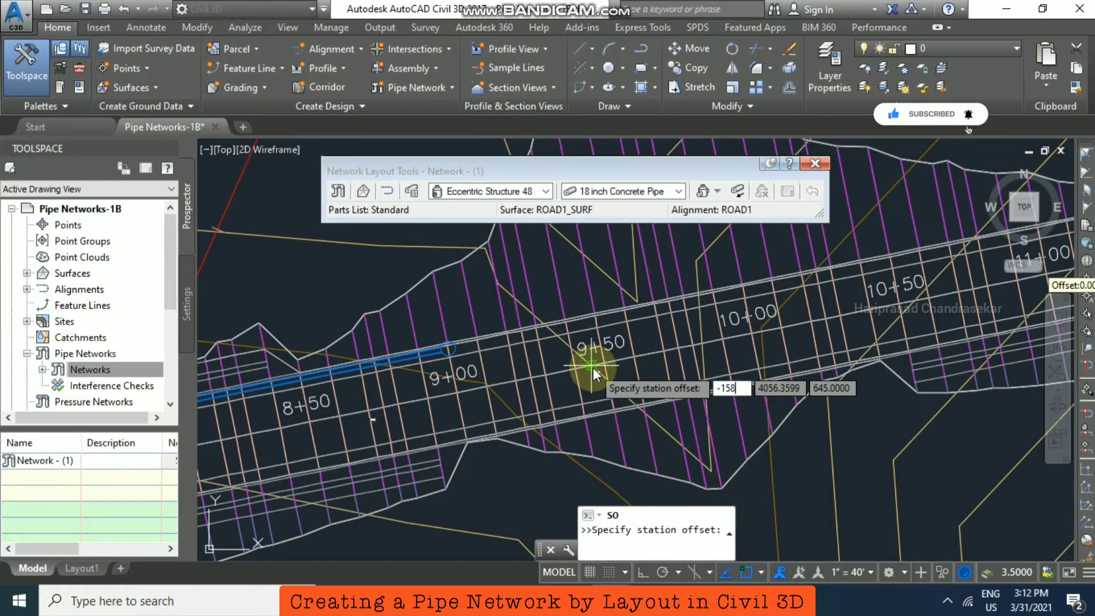
{"action": "key", "text": "Return"}
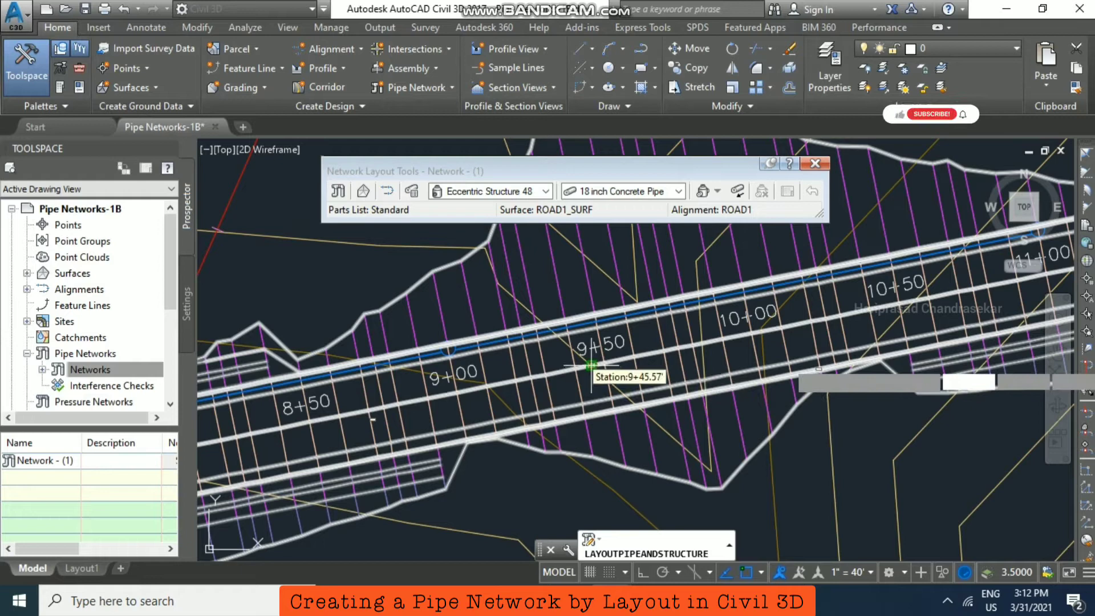
{"action": "type", "text": "'so"}
{"action": "key", "text": "Return"}
- Place a structure at station 11+70 on ROAD1 using the default offset
{"action": "middle_click_drag", "start_coordinate": [970, 240], "coordinate": [459, 356]}
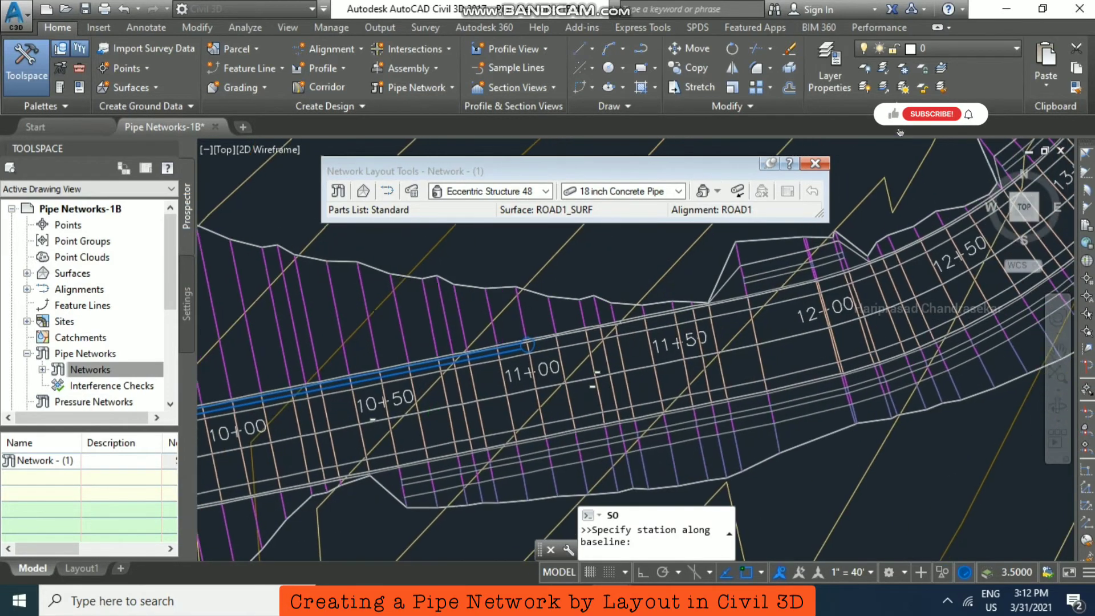
{"action": "middle_click_drag", "start_coordinate": [794, 339], "coordinate": [692, 347]}
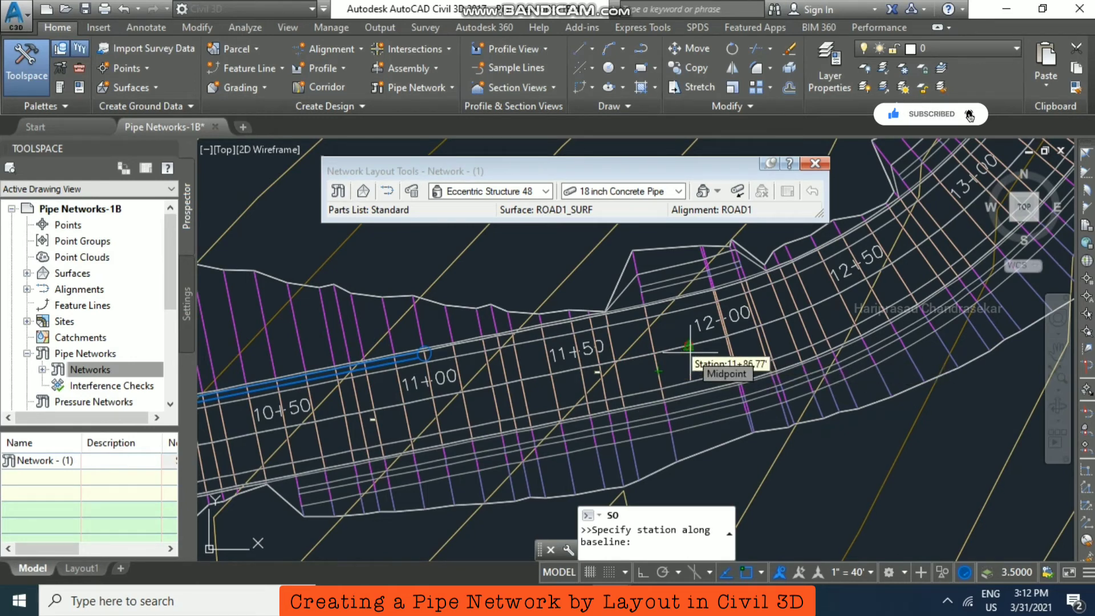
{"action": "type", "text": "11"}
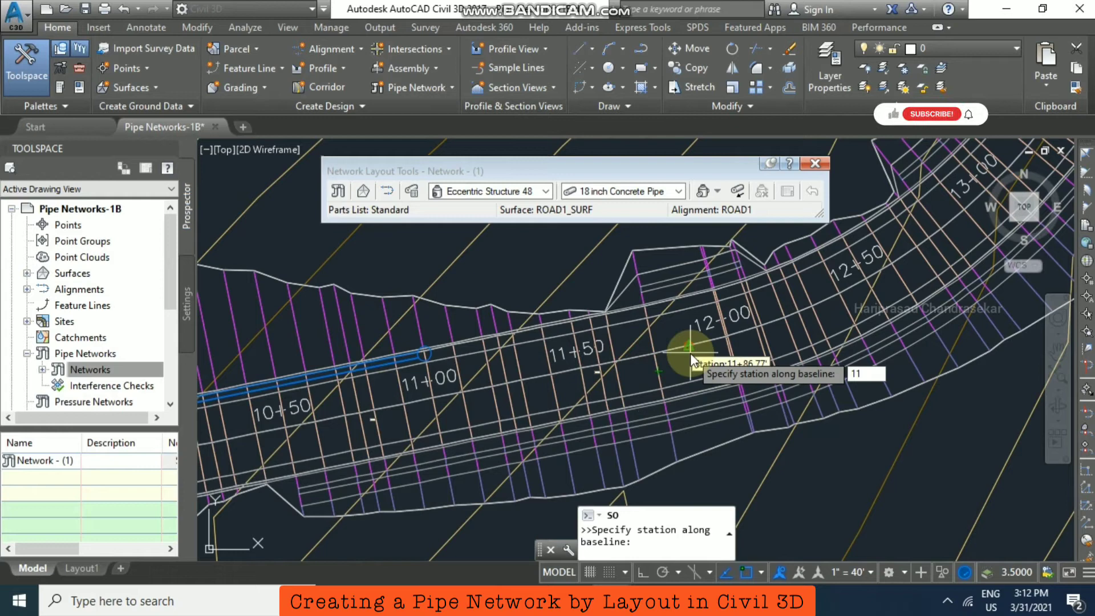
{"action": "type", "text": "70"}
{"action": "key", "text": "Return"}
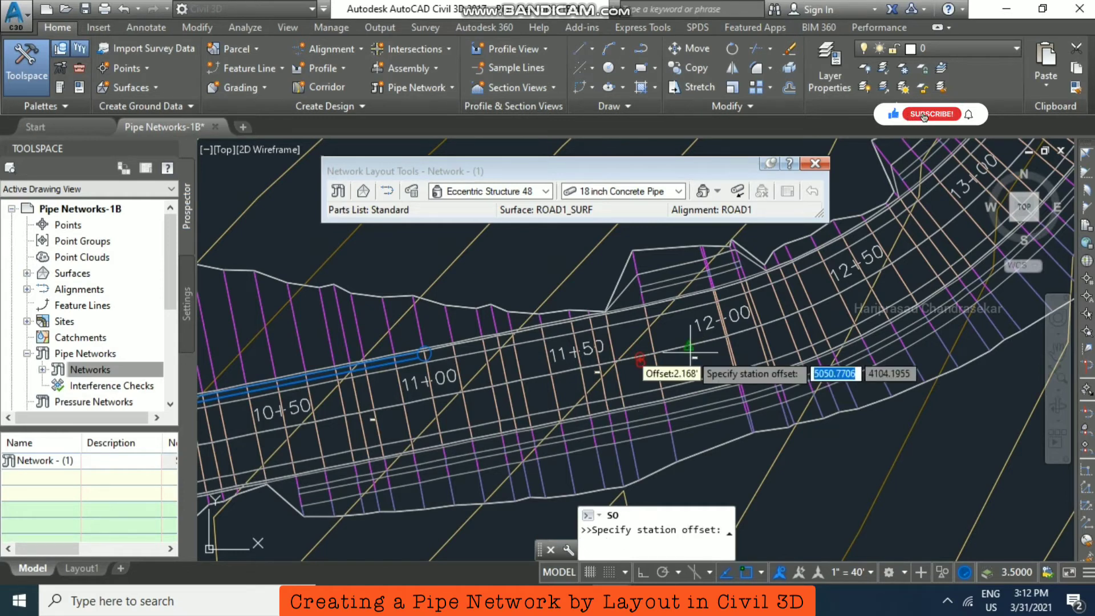
{"action": "key", "text": "Return"}
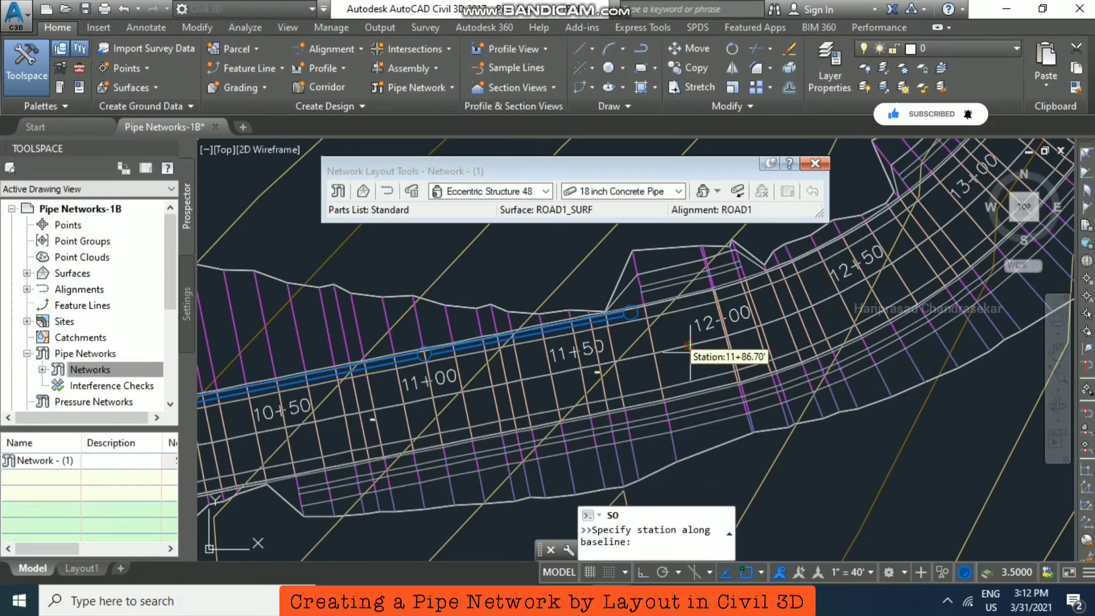
{"action": "left_click", "coordinate": [687, 345]}
- Draw a curved pipe ending at a new structure at station 12+50
{"action": "key", "text": "Escape"}
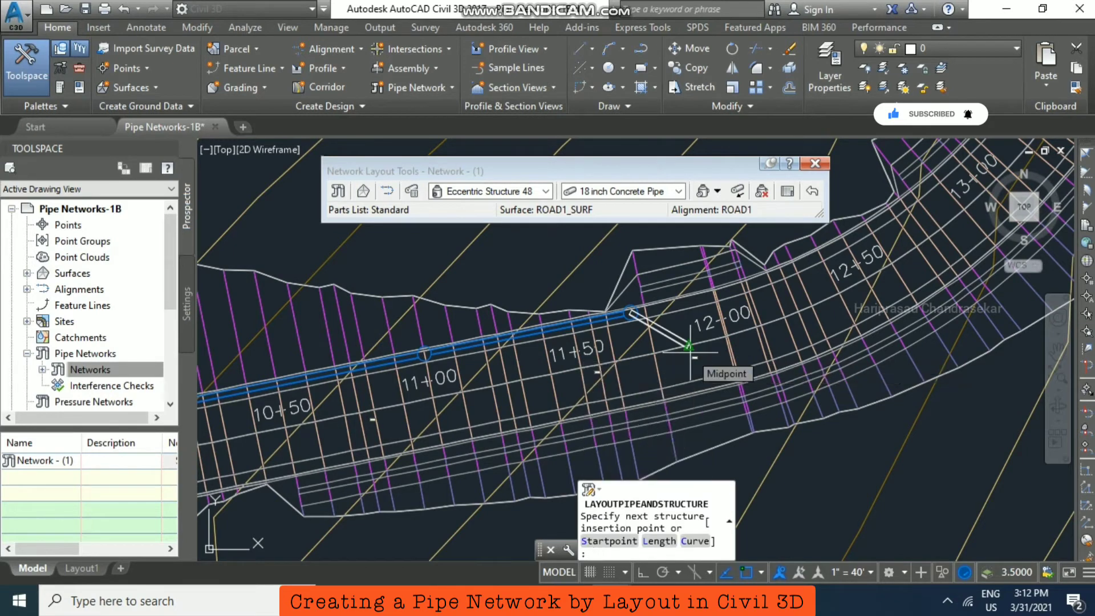
{"action": "type", "text": "c"}
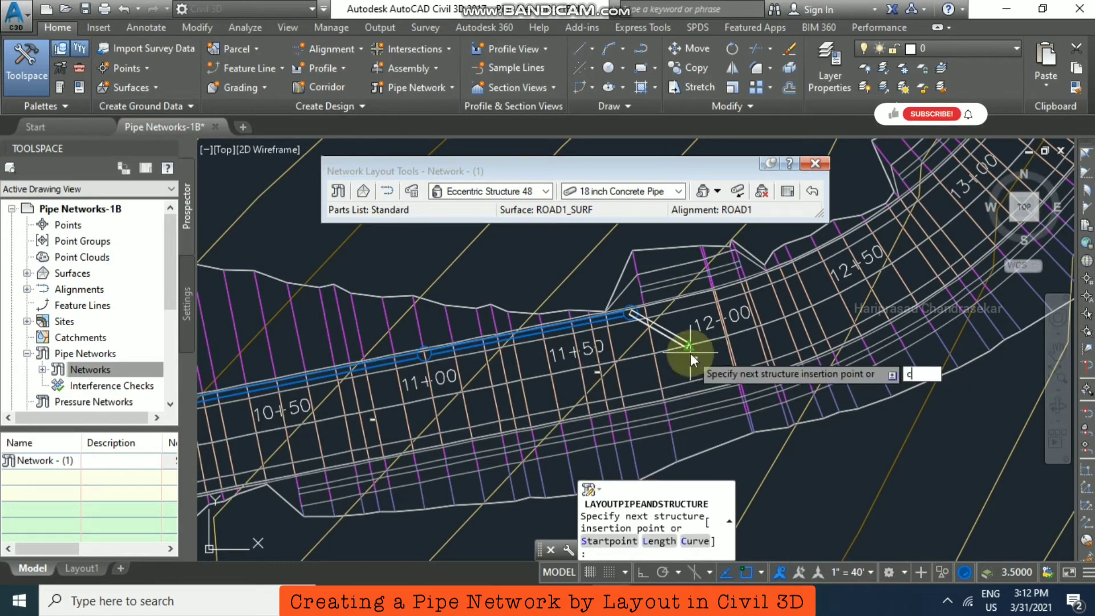
{"action": "key", "text": "Return"}
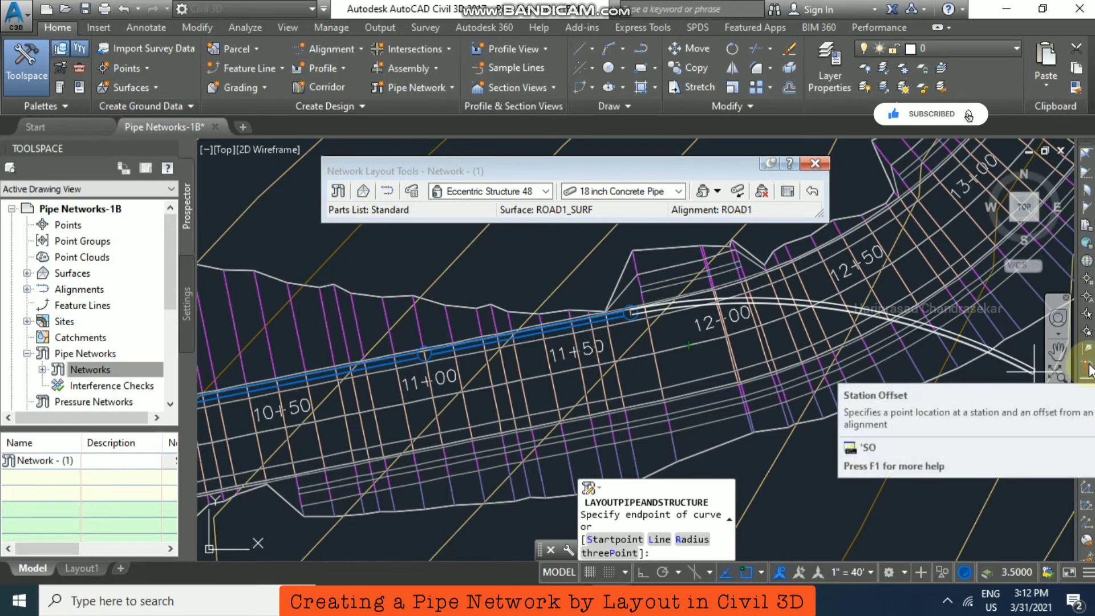
{"action": "left_click", "coordinate": [1088, 369]}
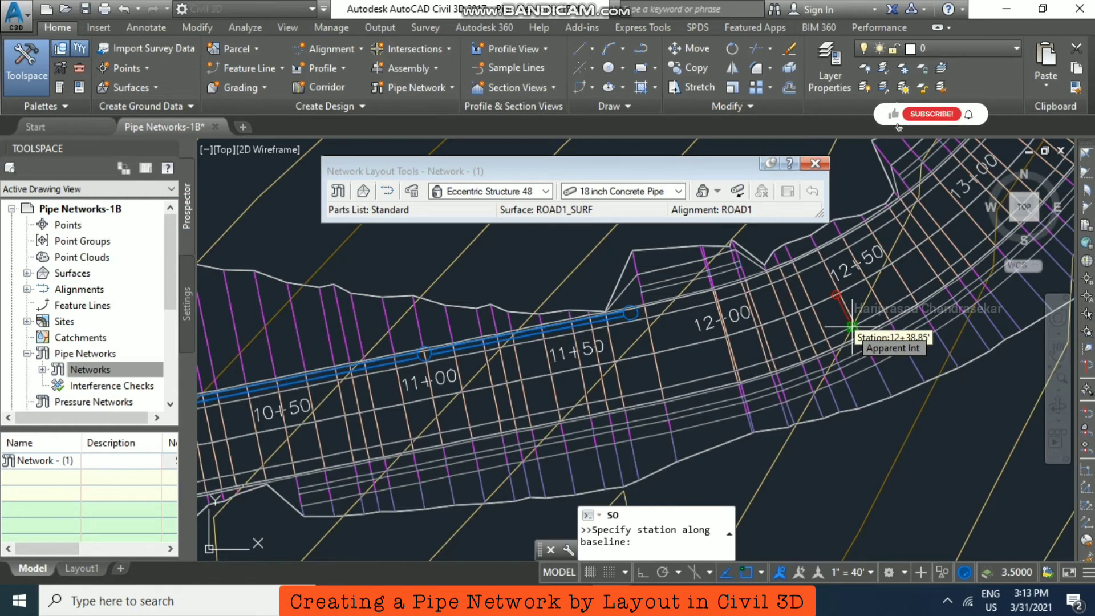
{"action": "type", "text": "1250"}
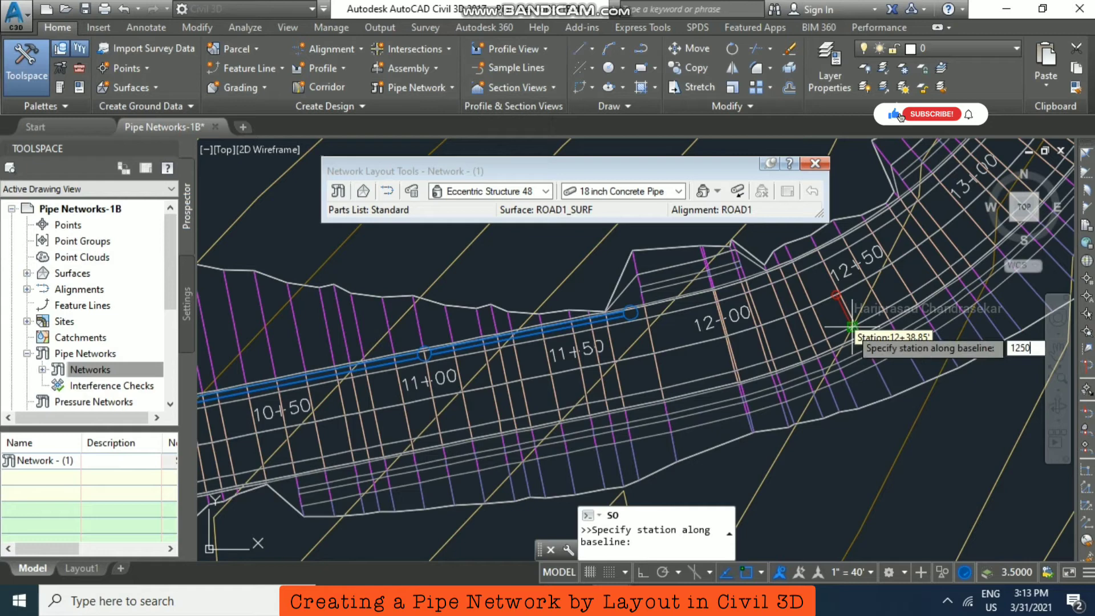
{"action": "key", "text": "Return"}
{"action": "left_click", "coordinate": [852, 330]}
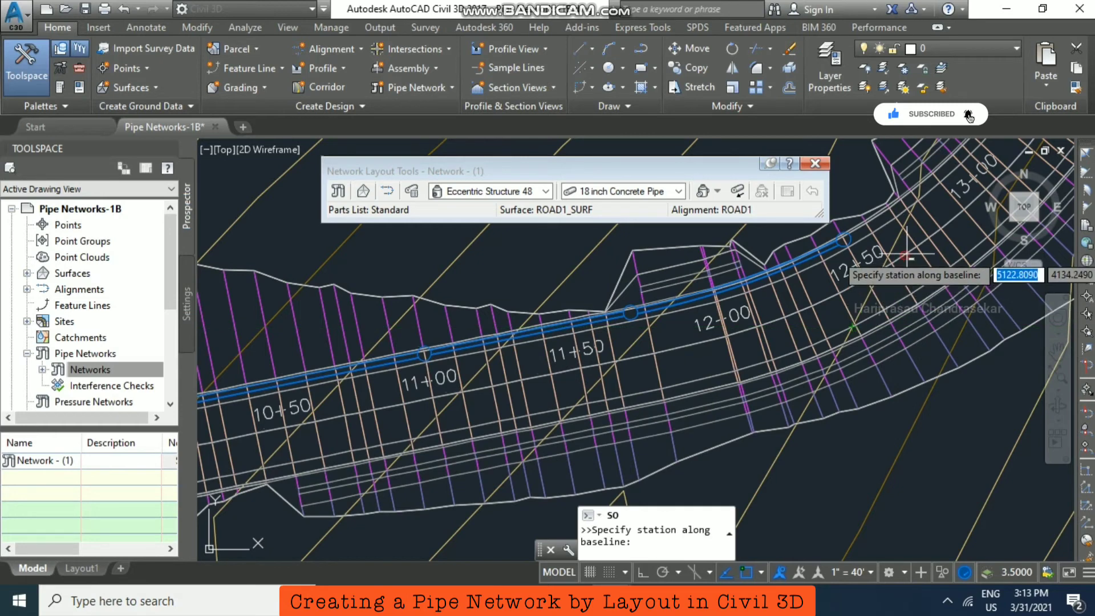
{"action": "middle_click_drag", "start_coordinate": [907, 255], "coordinate": [485, 459]}
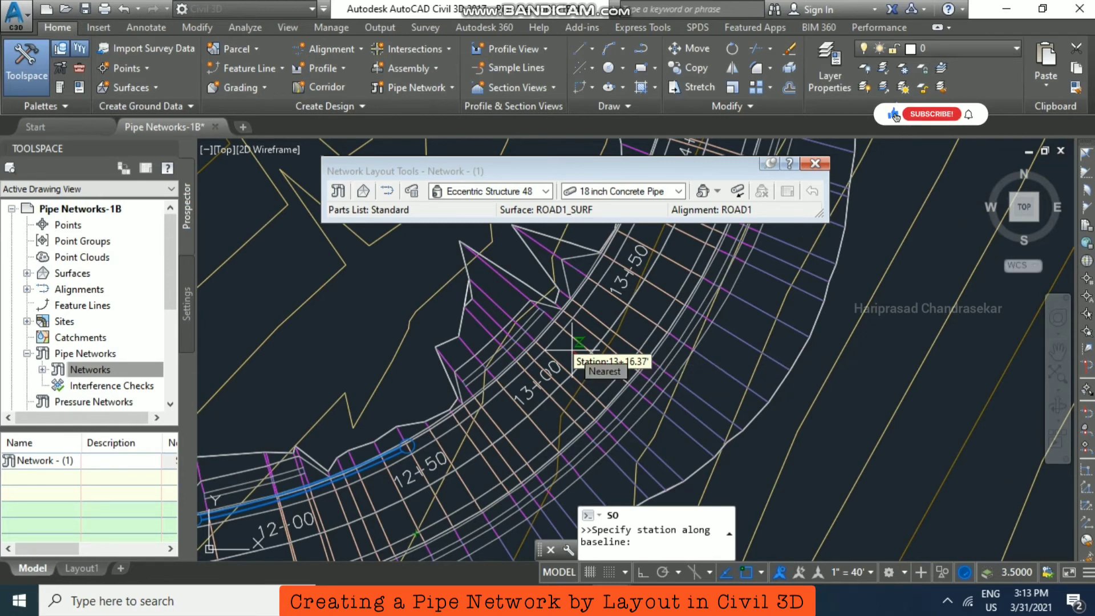
- Add structures at station 1320 with offset -1 and station 135 with offset -15
{"action": "type", "text": "1320"}
{"action": "key", "text": "Return"}
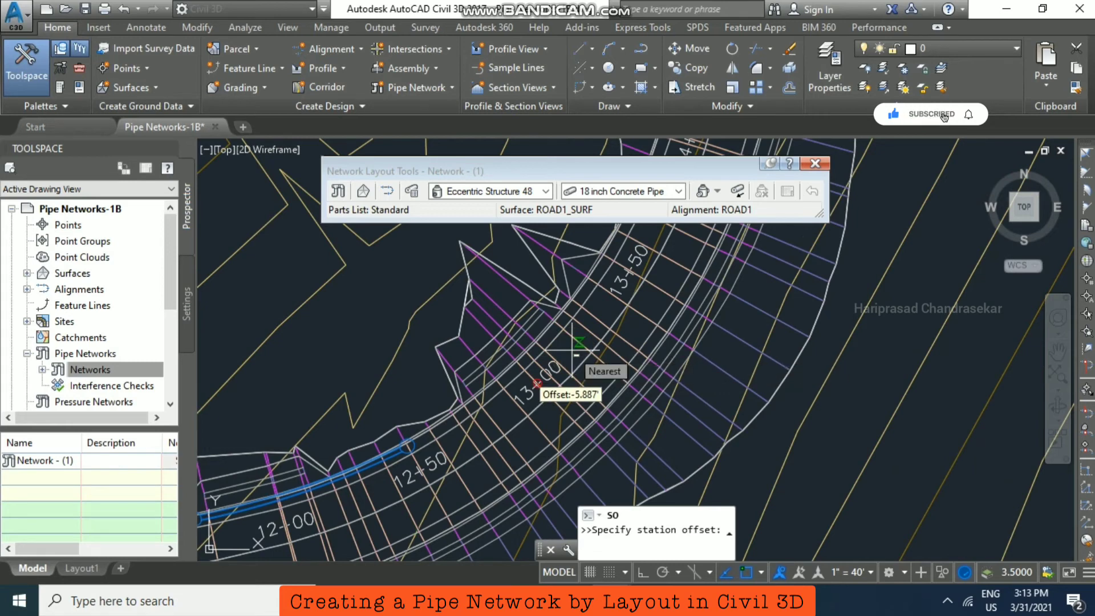
{"action": "type", "text": "-1"}
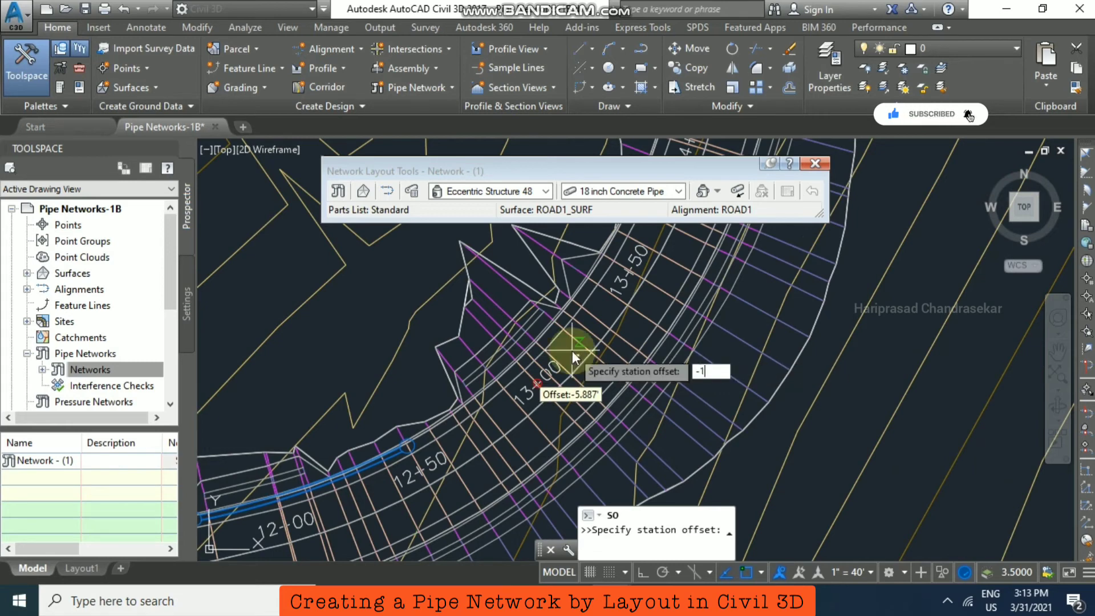
{"action": "key", "text": "Return"}
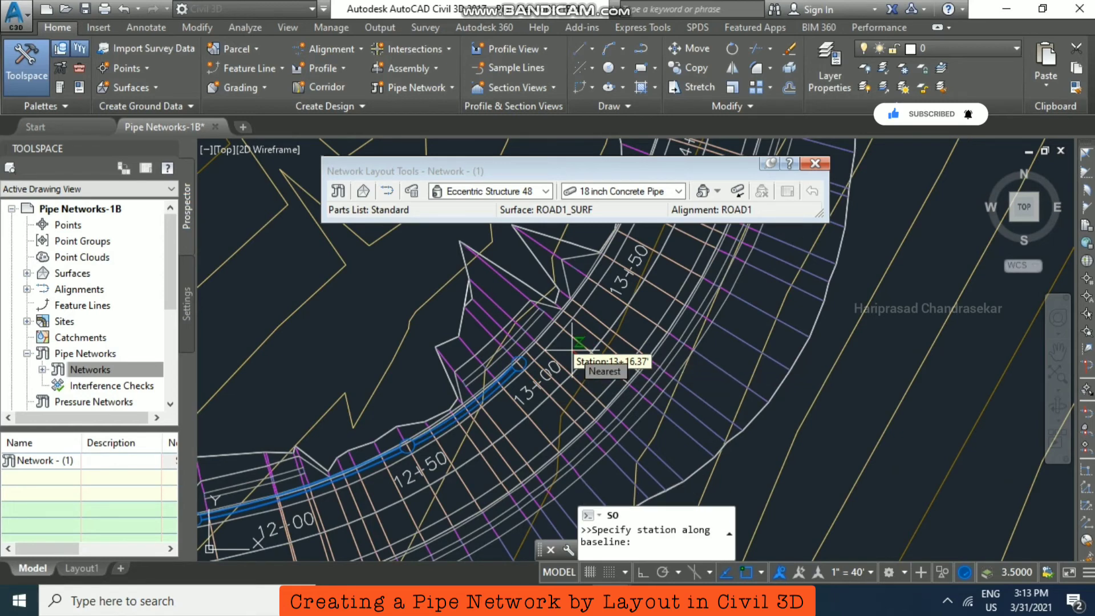
{"action": "type", "text": "1350"}
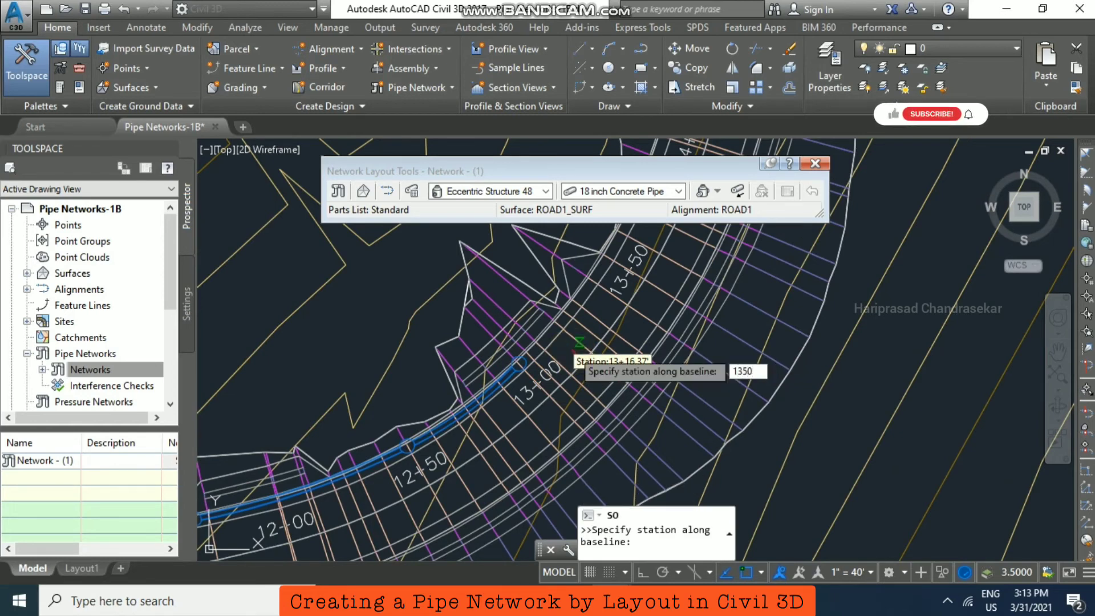
{"action": "key", "text": "Return"}
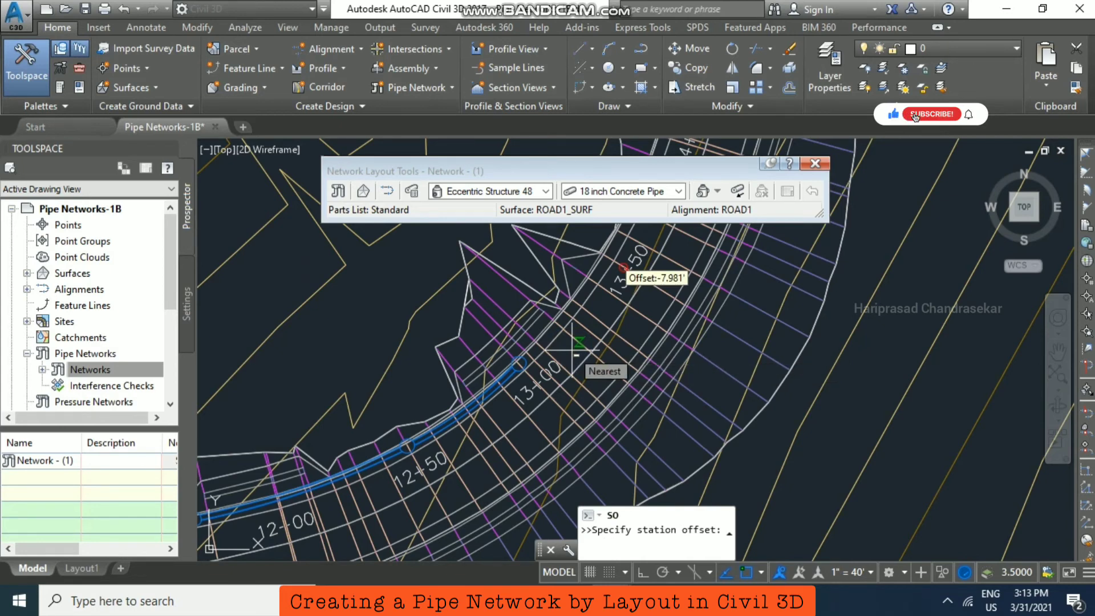
{"action": "type", "text": "-15"}
{"action": "key", "text": "Return"}
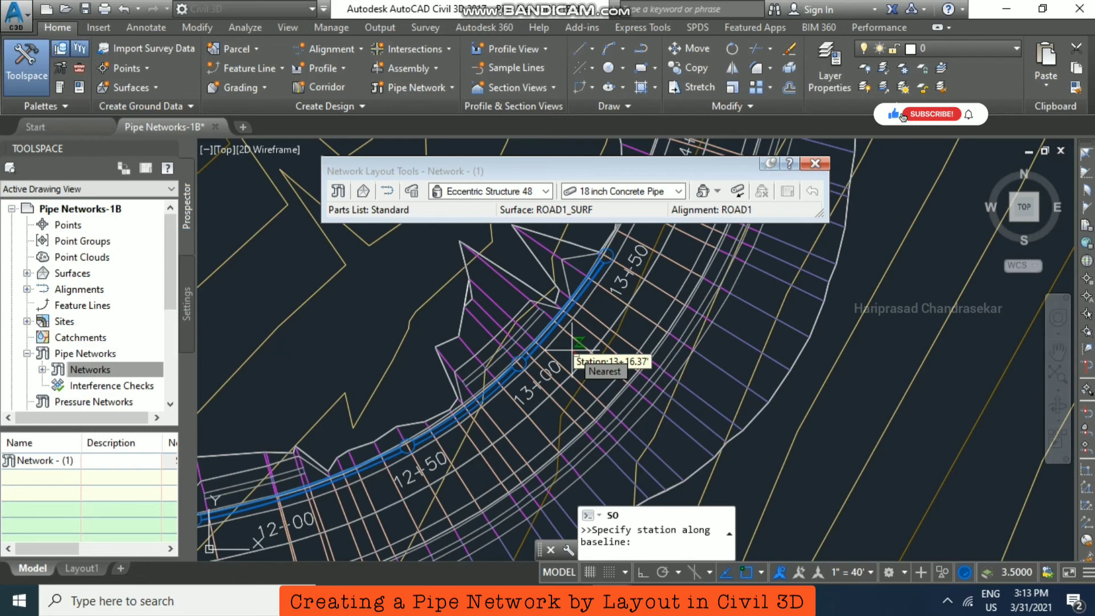
{"action": "left_click", "coordinate": [573, 349]}
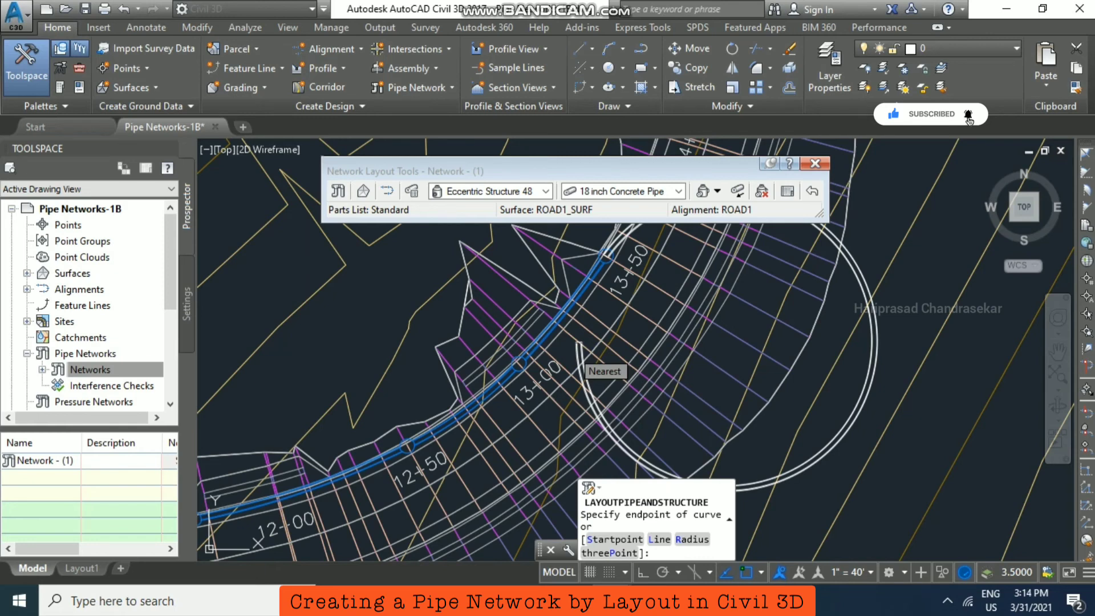
- End the layout command and zoom out to view the full run from 7+00 to 13+50
{"action": "key", "text": "Escape"}
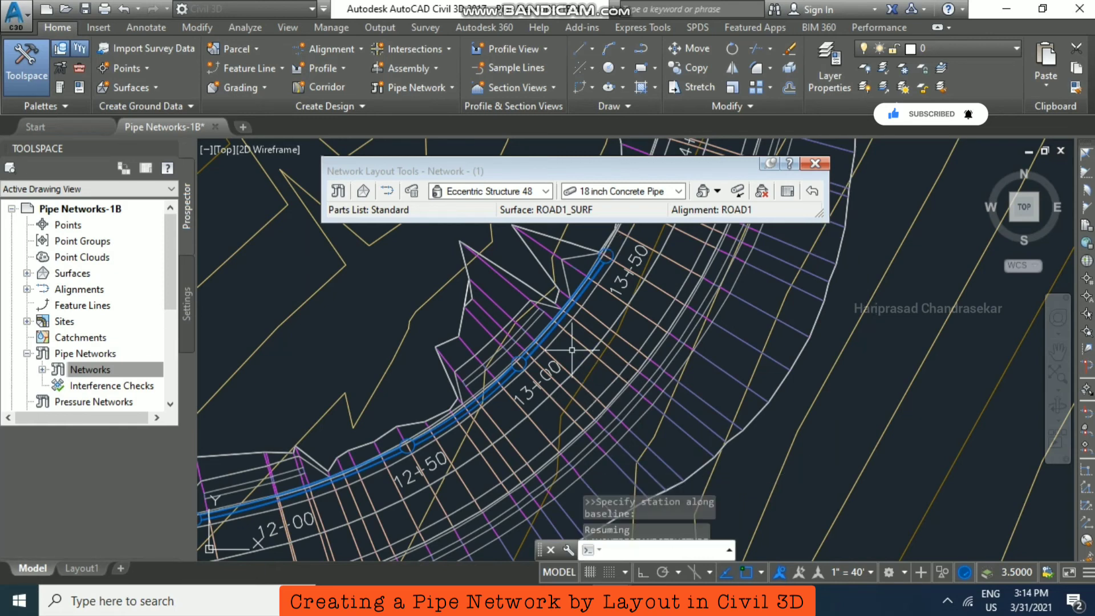
{"action": "scroll", "coordinate": [720, 288], "scroll_direction": "down", "scroll_amount": 5}
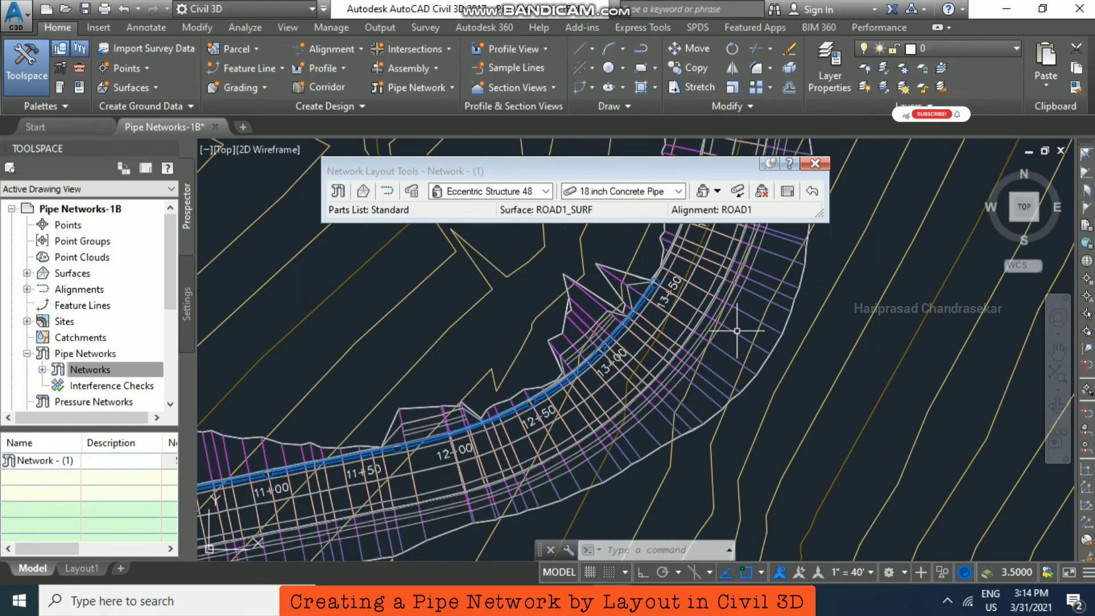
{"action": "mouse_move", "coordinate": [713, 336]}
{"action": "middle_mouse_down"}
{"action": "mouse_move", "coordinate": [716, 290]}
{"action": "mouse_move", "coordinate": [591, 327]}
{"action": "middle_mouse_up"}
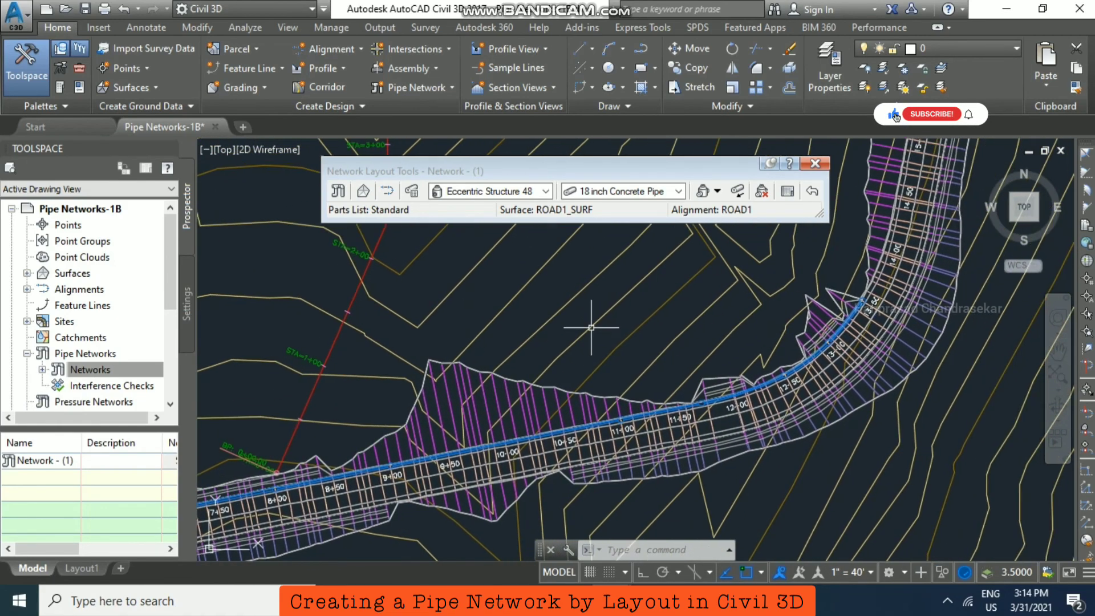
{"action": "scroll", "coordinate": [618, 312], "scroll_direction": "down", "scroll_amount": 2}
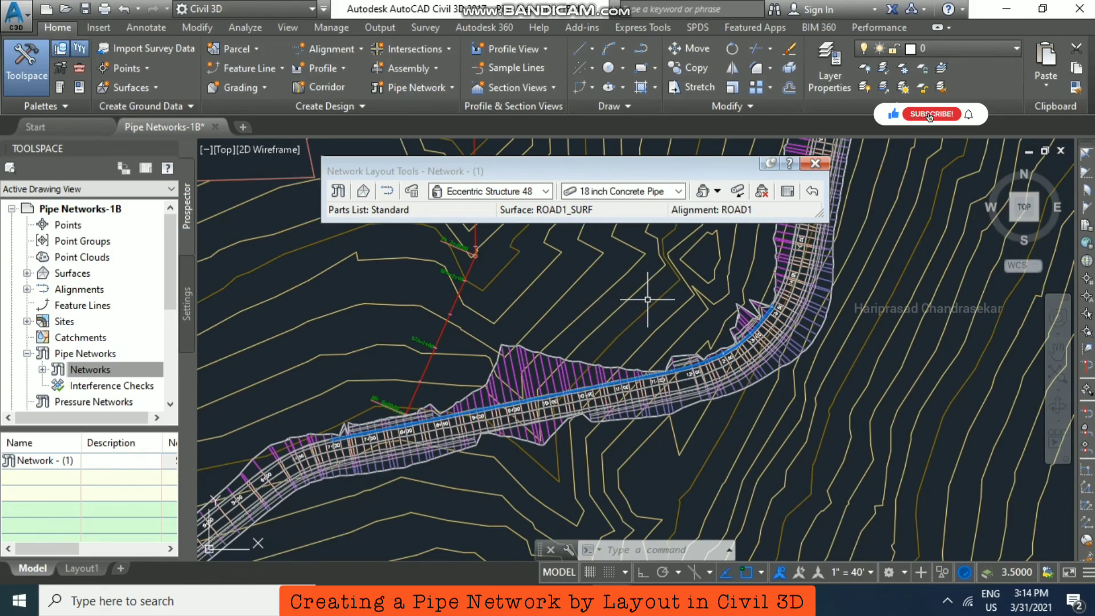